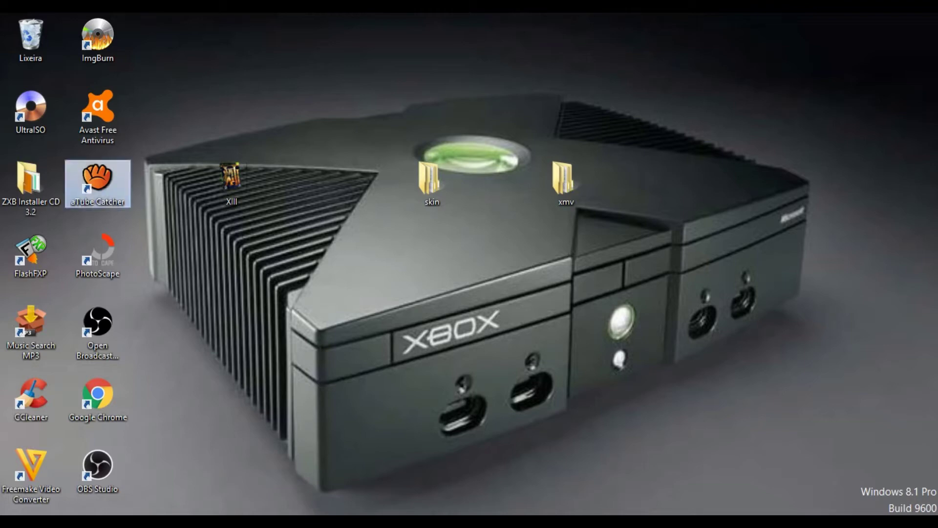
- Move the xmv folder on the desktop so it sits beside the skin folder
drag(407, 134, 523, 275)
key(Escape)
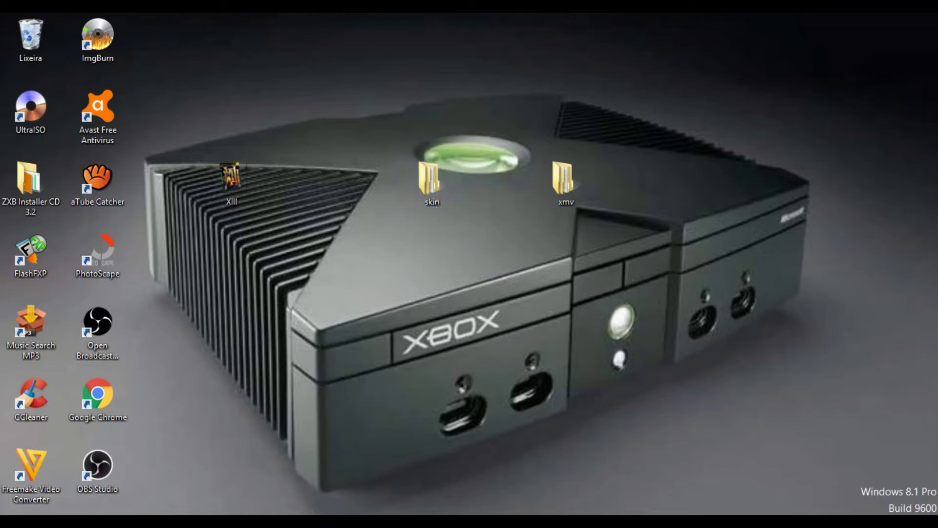
drag(564, 180, 497, 182)
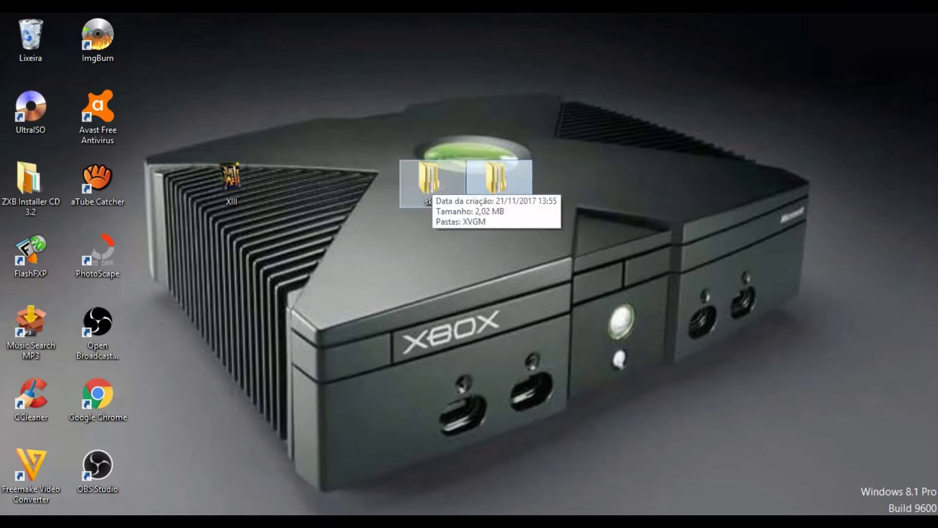
- Open the skin folder from the desktop and view the files in its XVGM subfolder
click(432, 184)
double_click(430, 180)
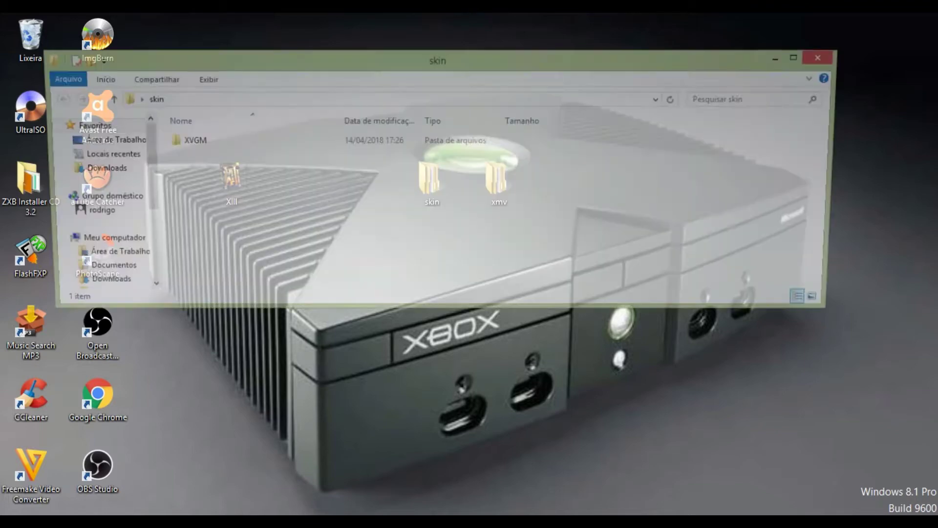
double_click(186, 140)
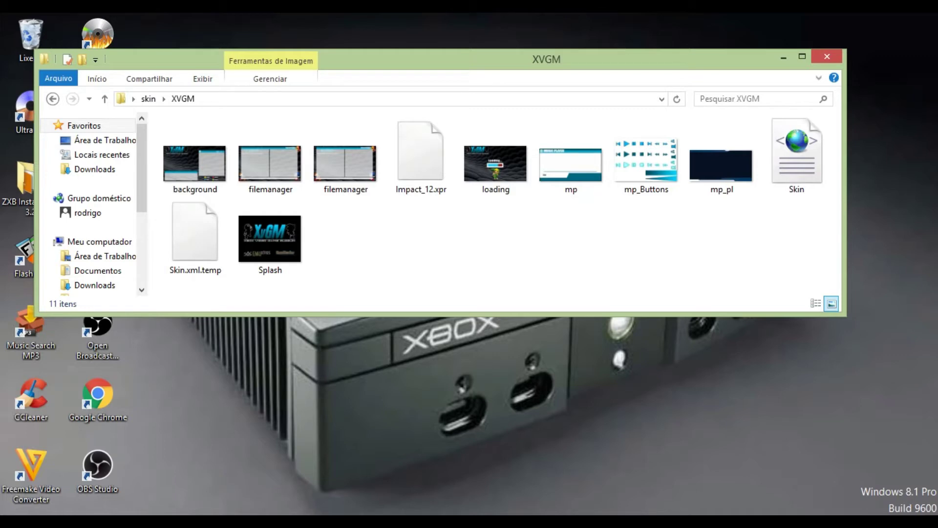
- Create a folder named XVGM among the skin files inside the existing XVGM folder
right_click(500, 239)
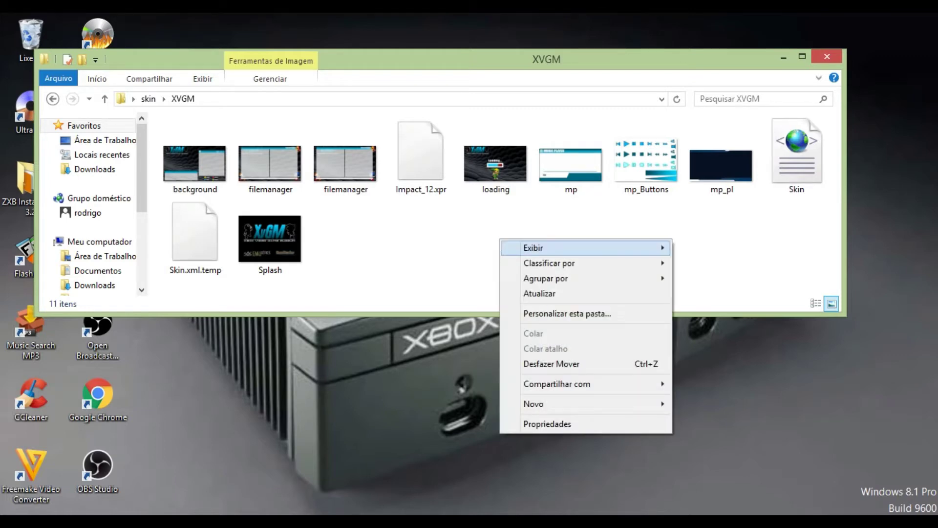
mouse_move(562, 404)
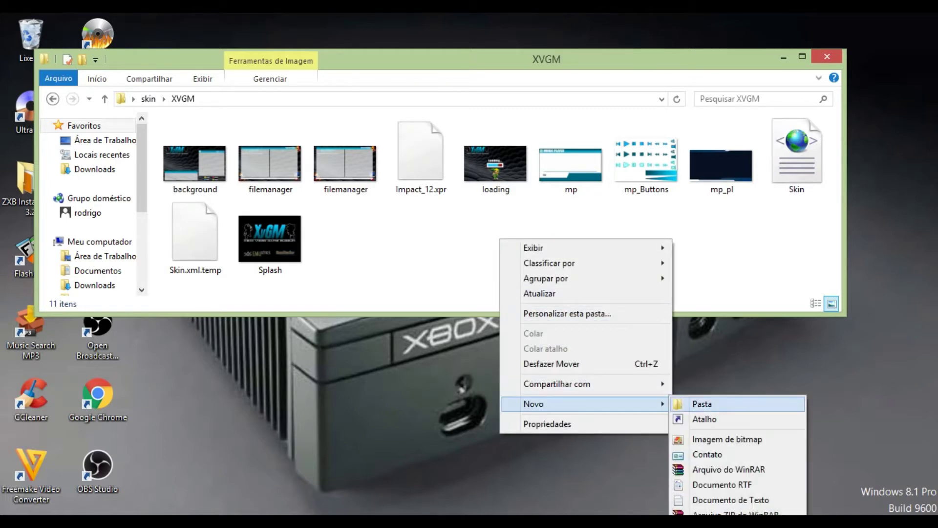
click(702, 404)
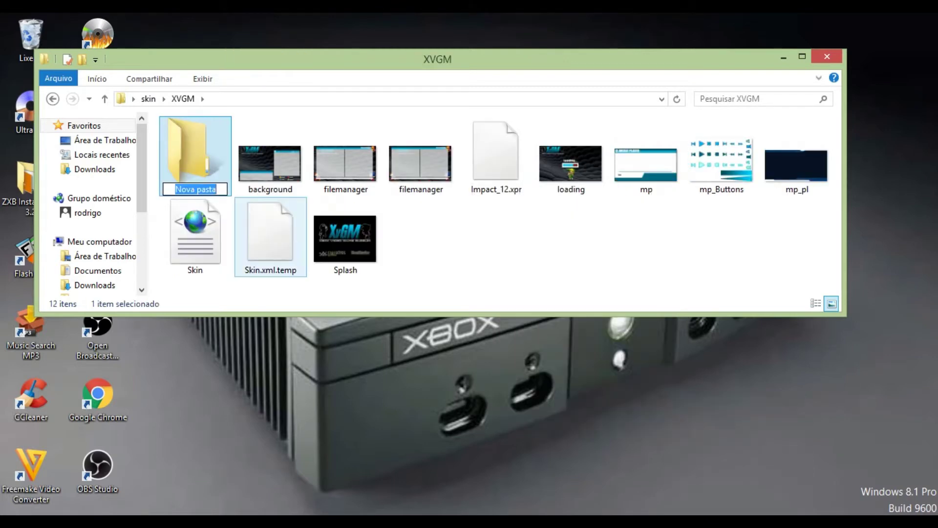
key(BackSpace)
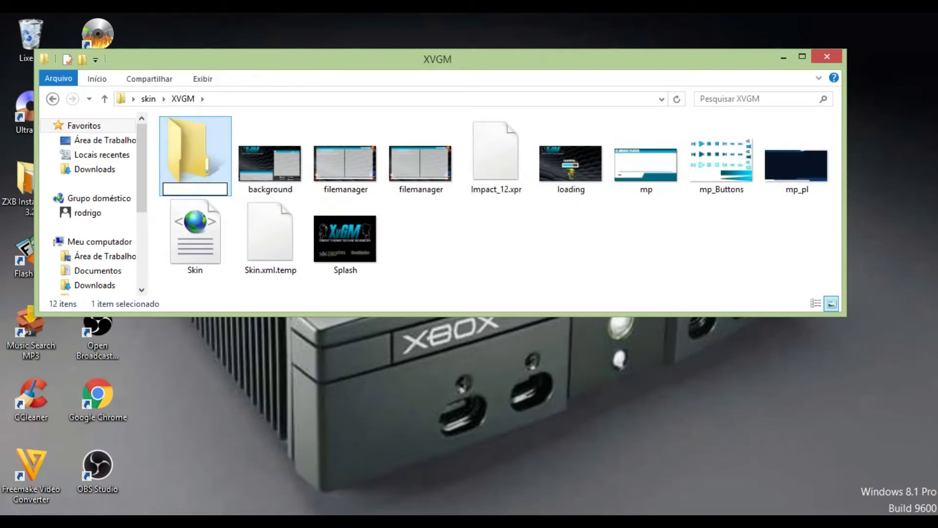
text(XVGM)
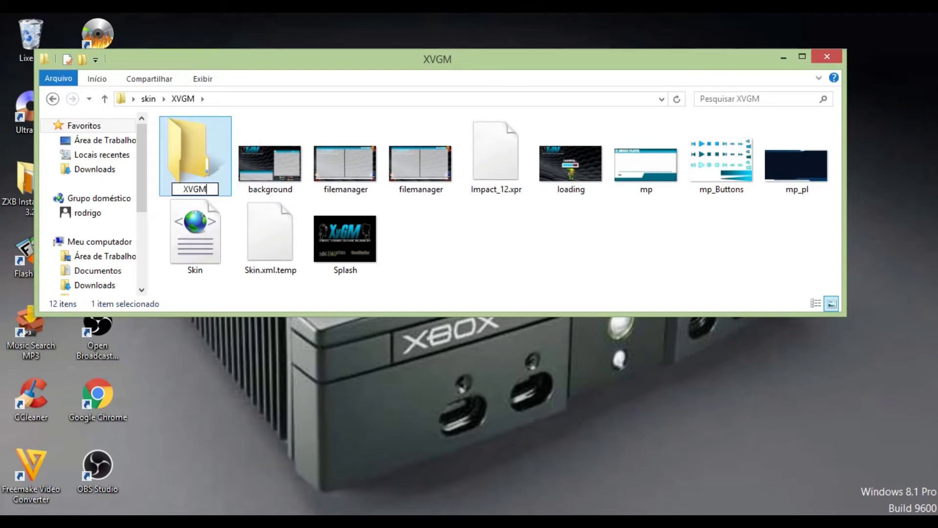
key(Return)
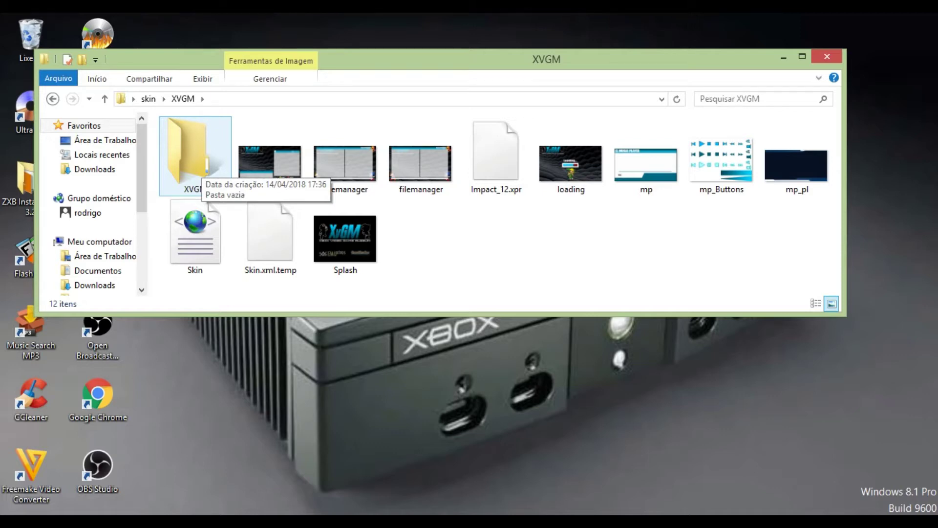
- Delete the empty XVGM folder that sits among the skin files
drag(465, 251, 463, 220)
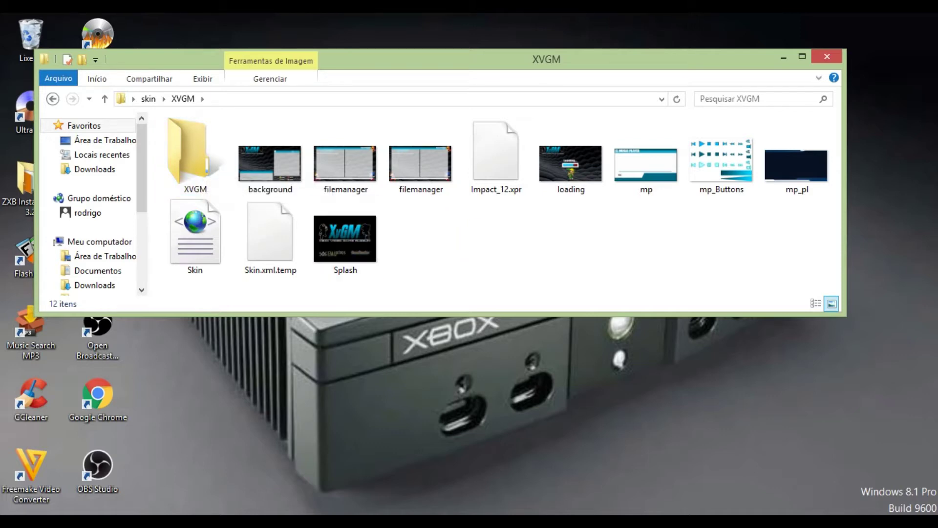
click(195, 156)
right_click(194, 161)
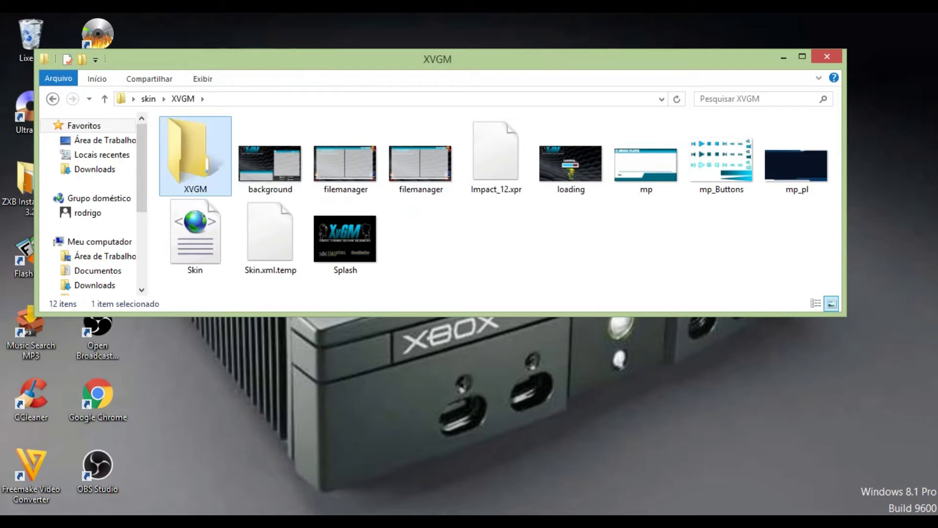
click(228, 445)
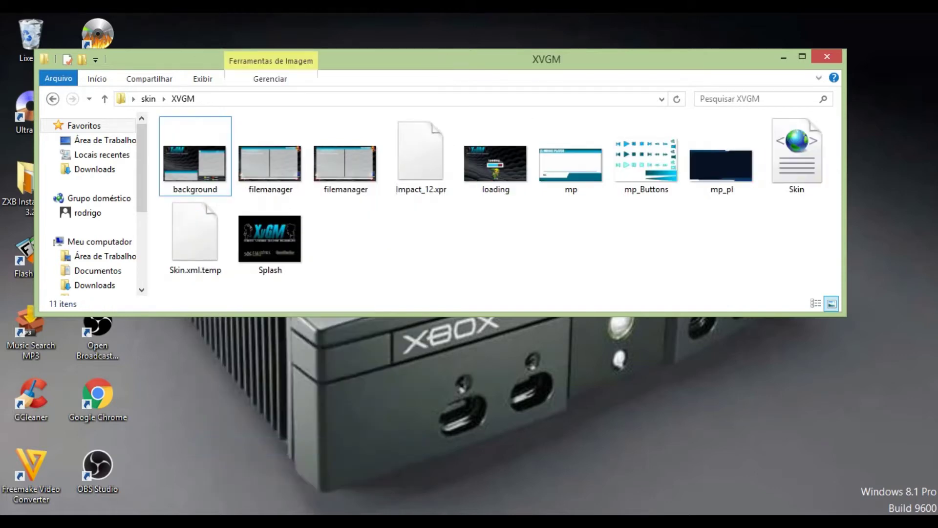
- Return to the skin folder, view the contents of XVGM again and close the window
click(53, 99)
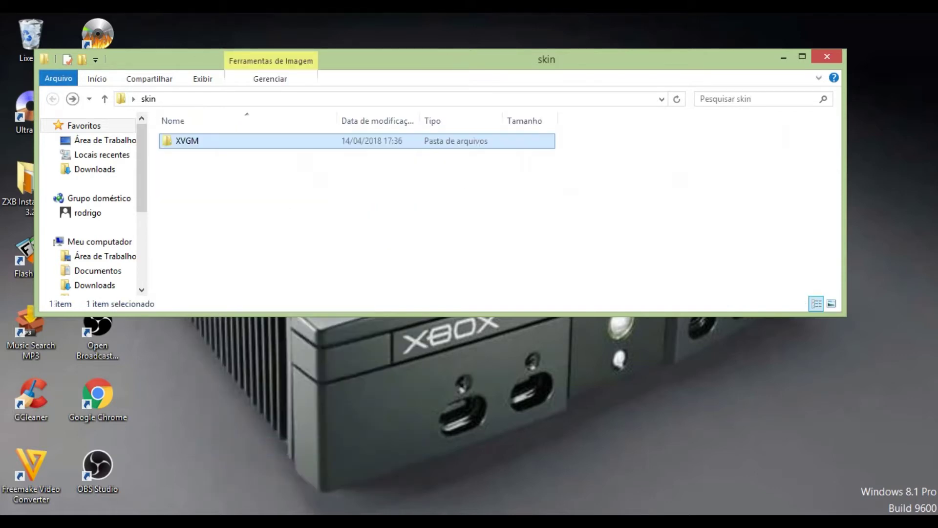
double_click(187, 141)
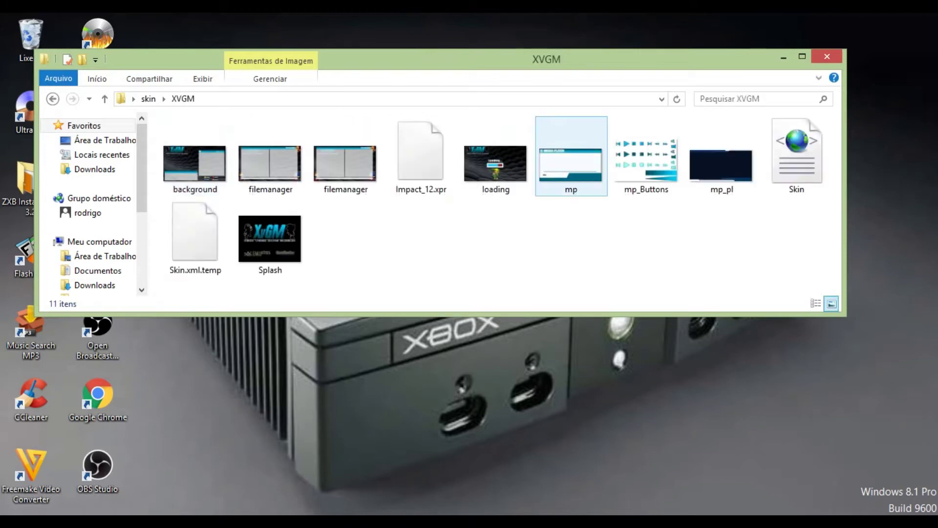
click(826, 56)
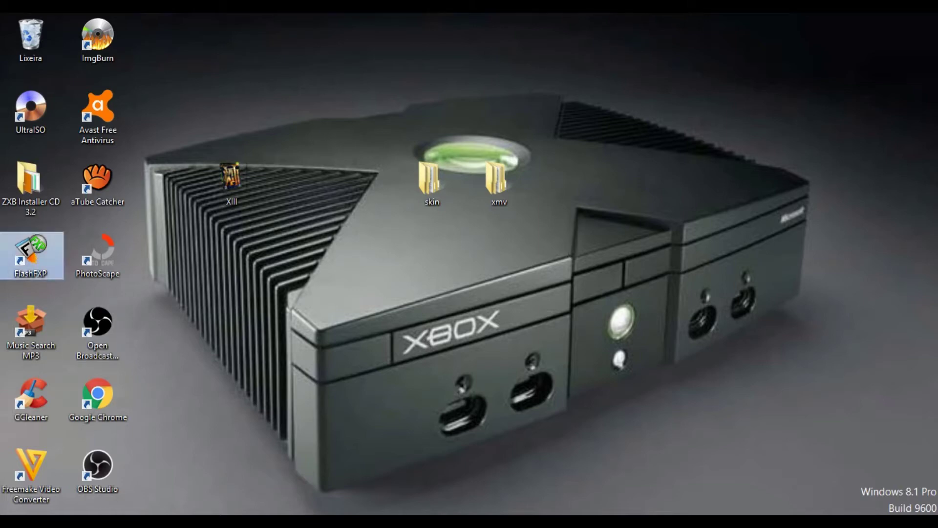
- Launch FlashFXP and quick-connect to the saved FTP server 192.168.1.8 from the connection history
double_click(31, 254)
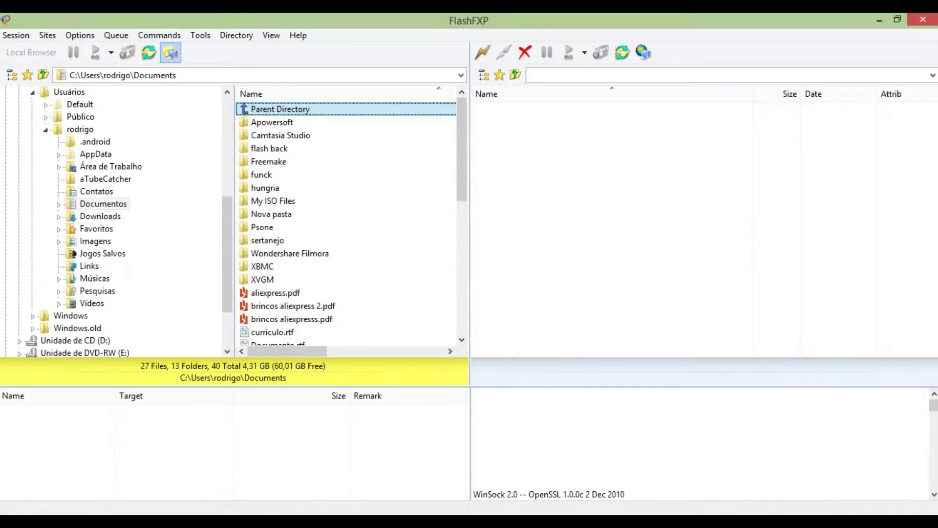
click(482, 52)
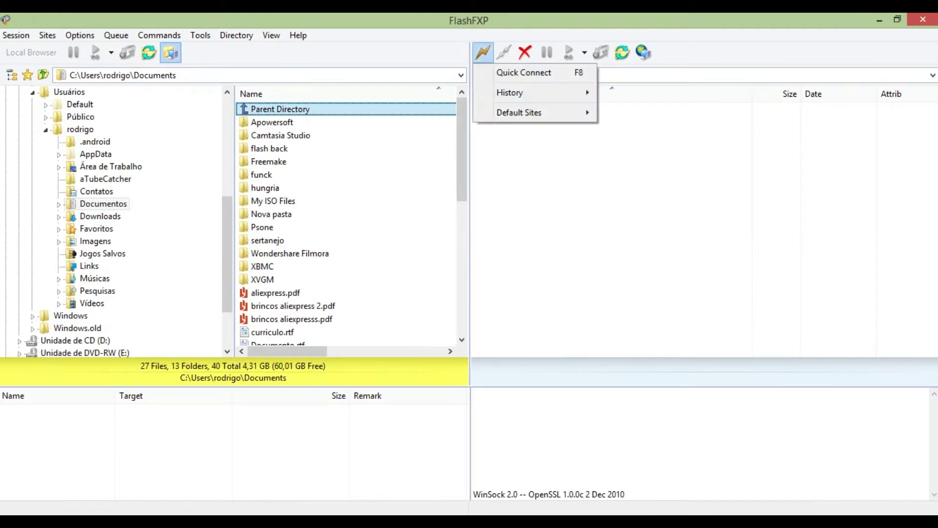
click(525, 72)
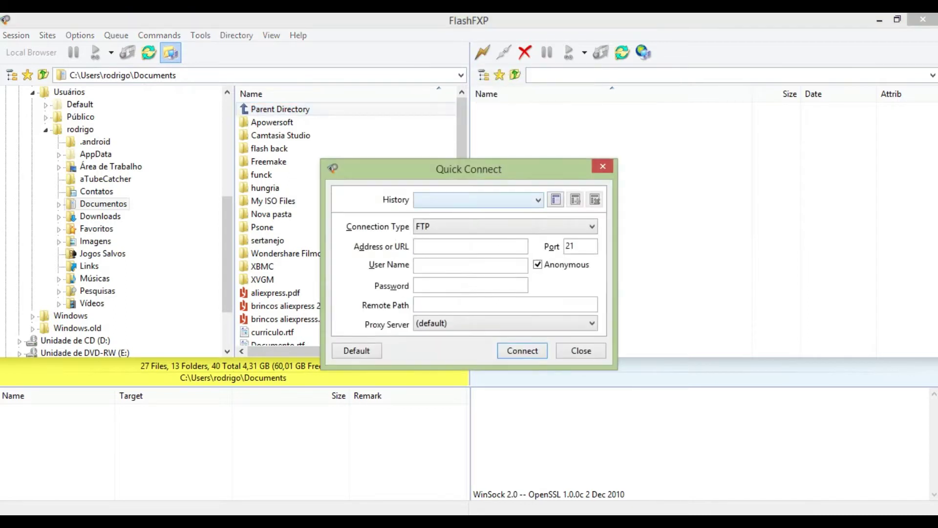
click(538, 200)
click(435, 214)
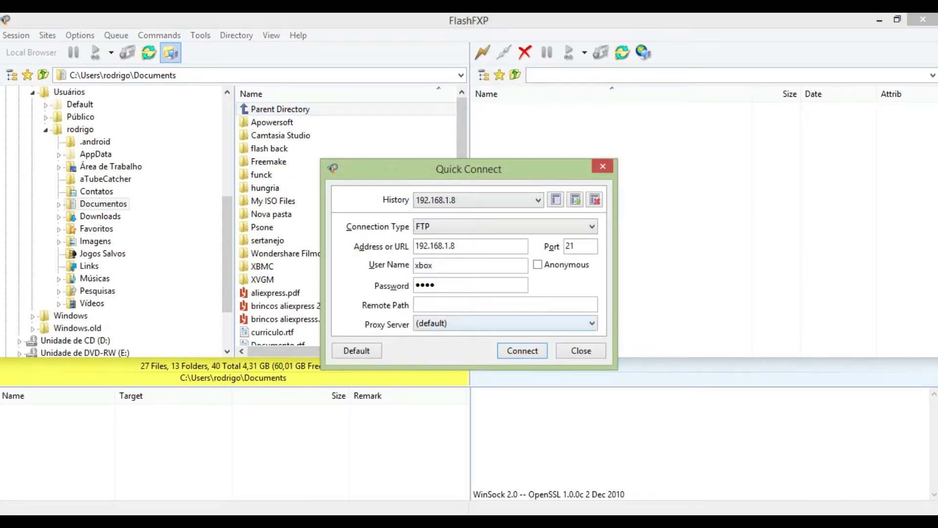
key(Return)
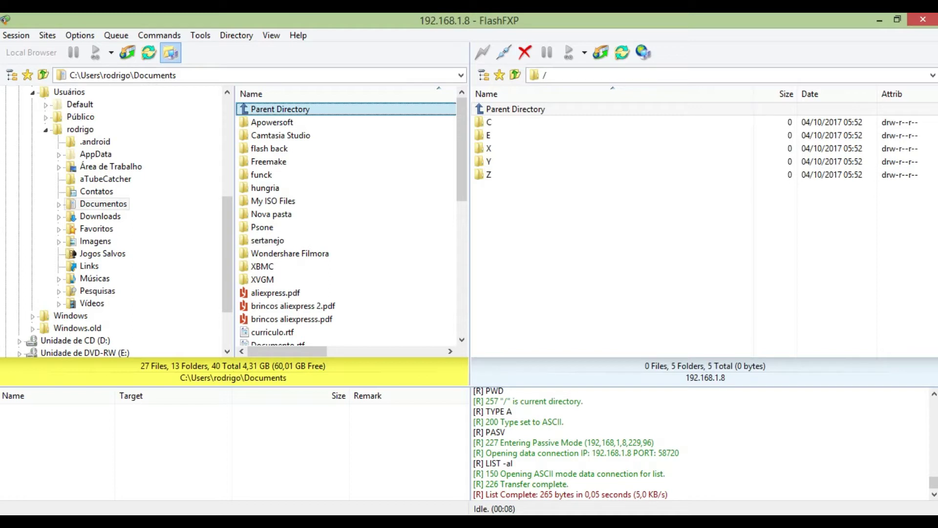
- Examine the contents of the XIII1 game folder under /E/games on the remote server
click(488, 148)
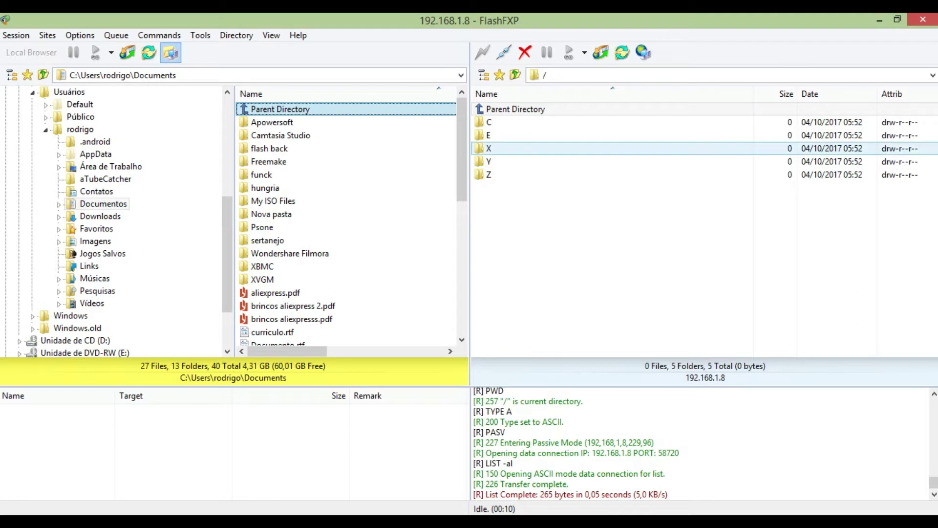
click(488, 135)
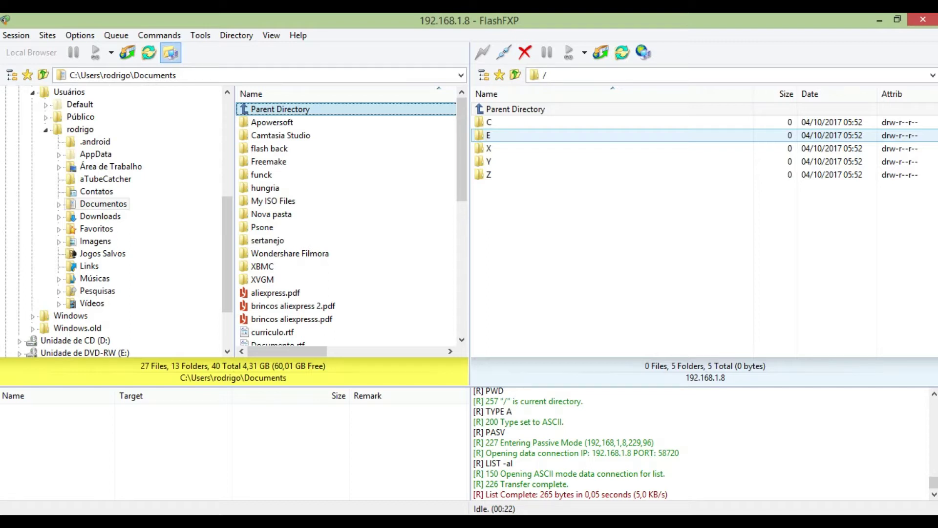
double_click(489, 135)
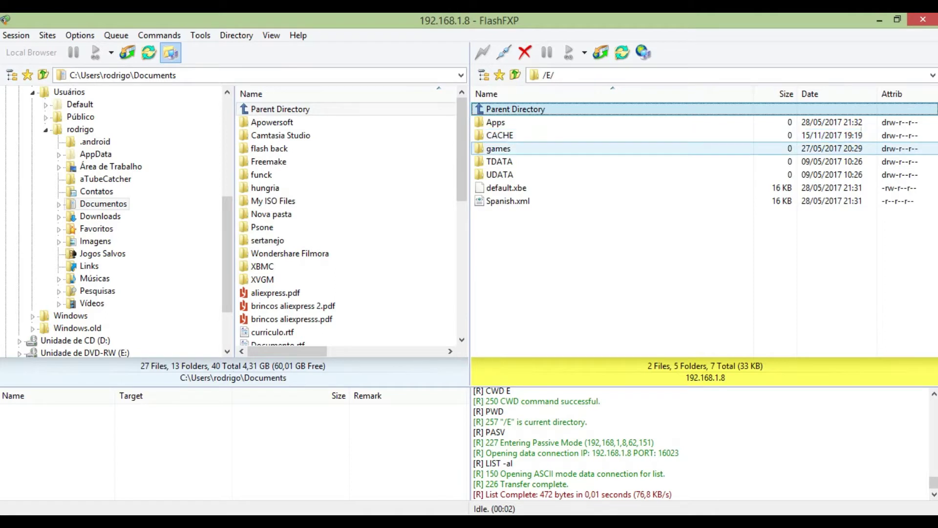
double_click(498, 148)
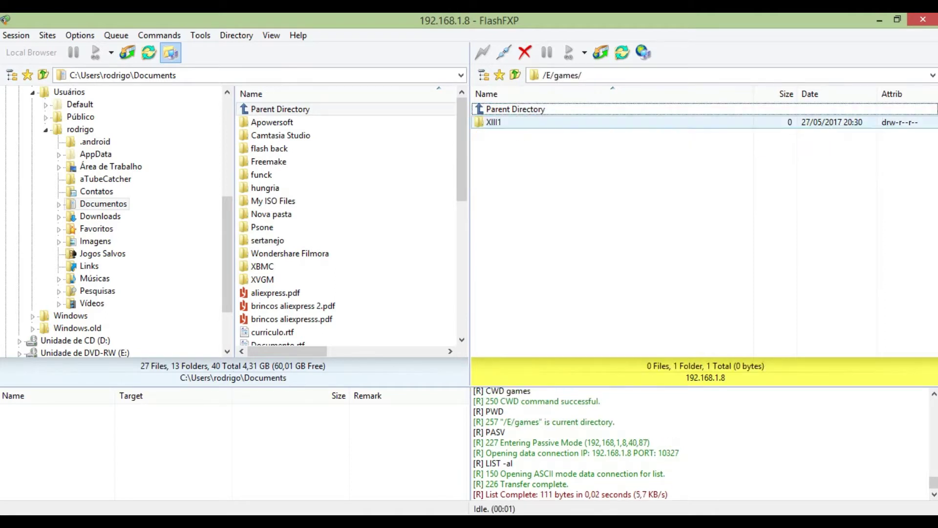
double_click(494, 122)
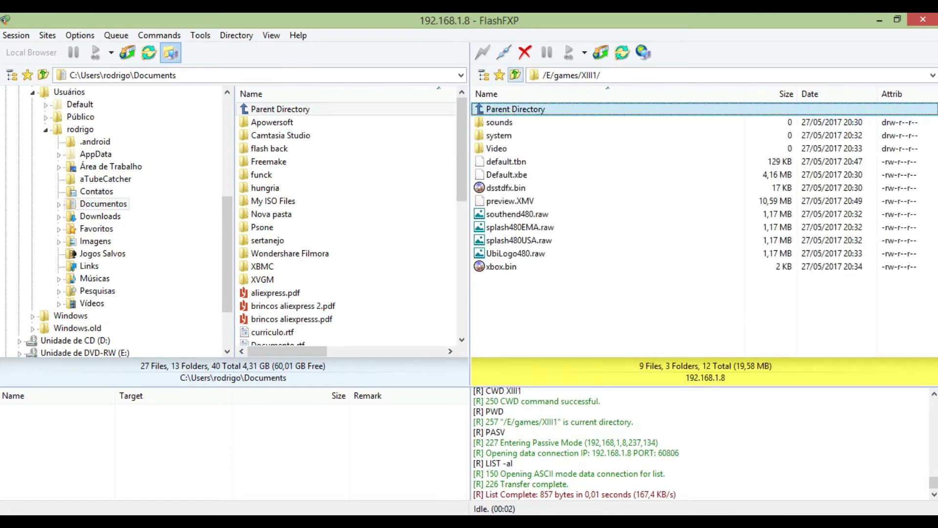
- Return to the remote root and open the skins folder on the C drive
click(515, 75)
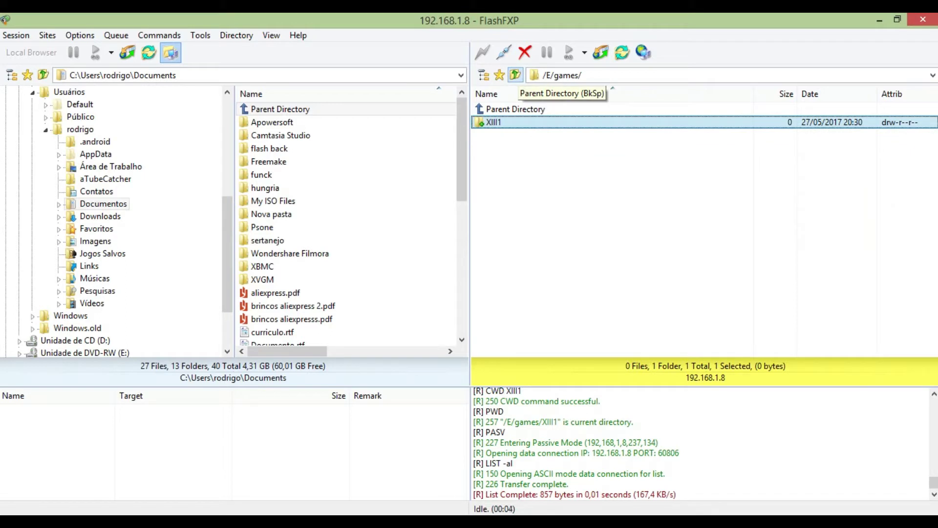
click(516, 75)
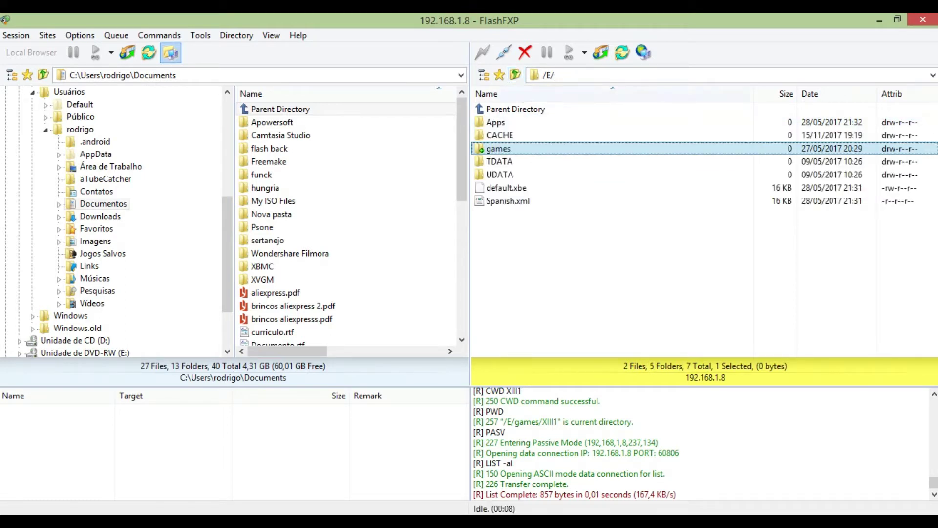
click(515, 75)
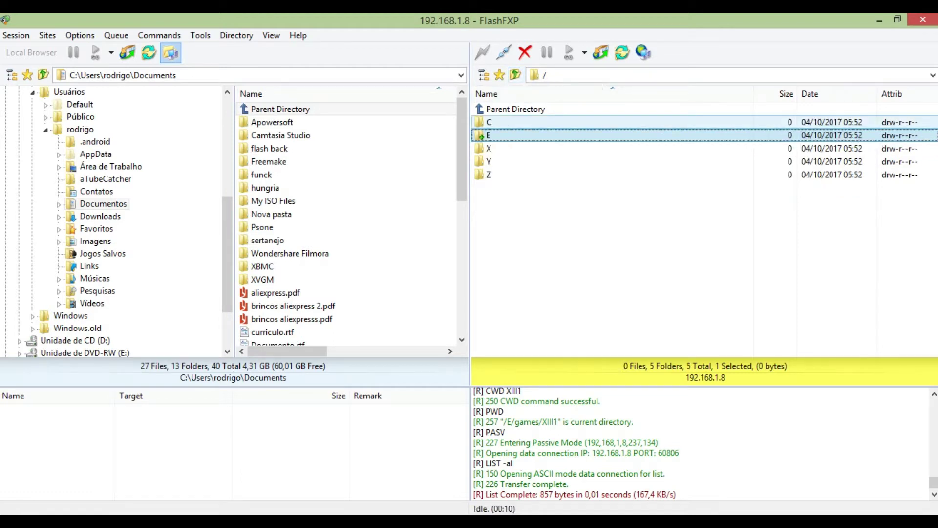
double_click(488, 123)
key(Down)
key(Down)
key(Down)
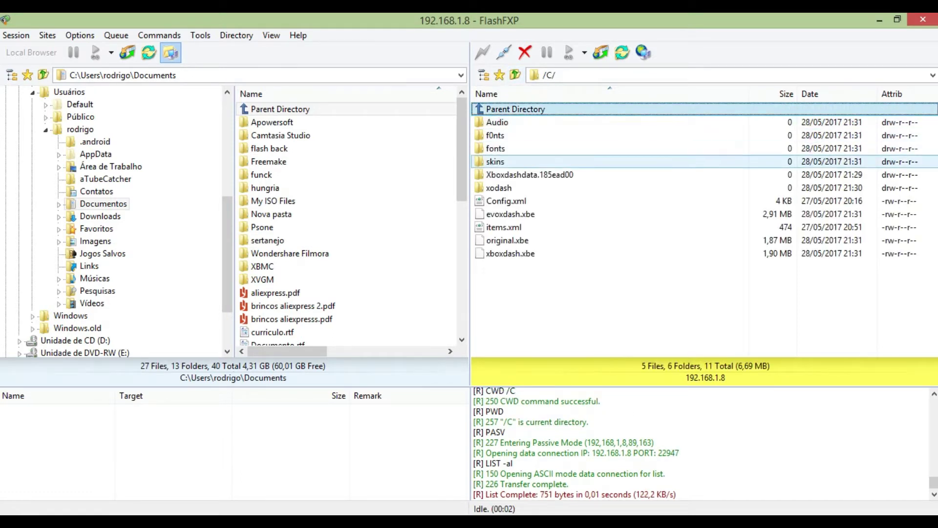
key(Return)
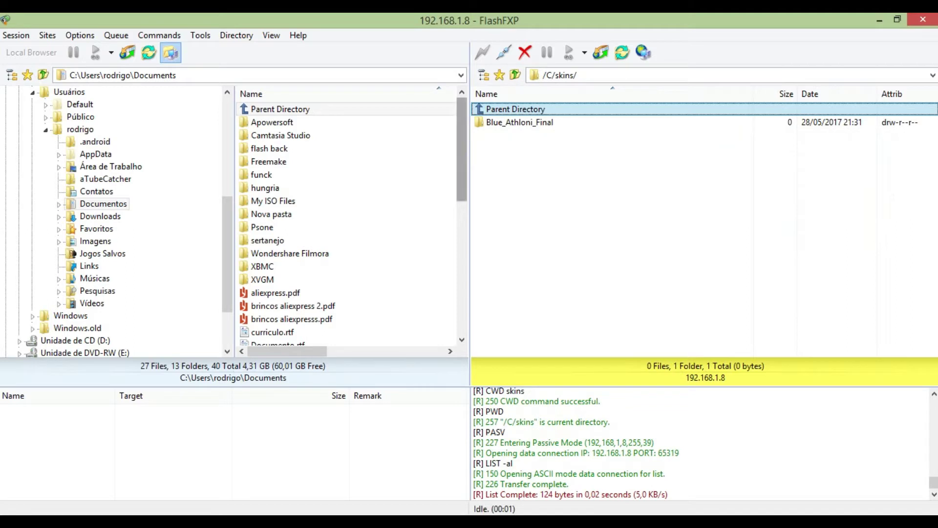
- Transfer the XVGM folder from the local desktop's skin folder to /C/skins on the remote server
click(111, 166)
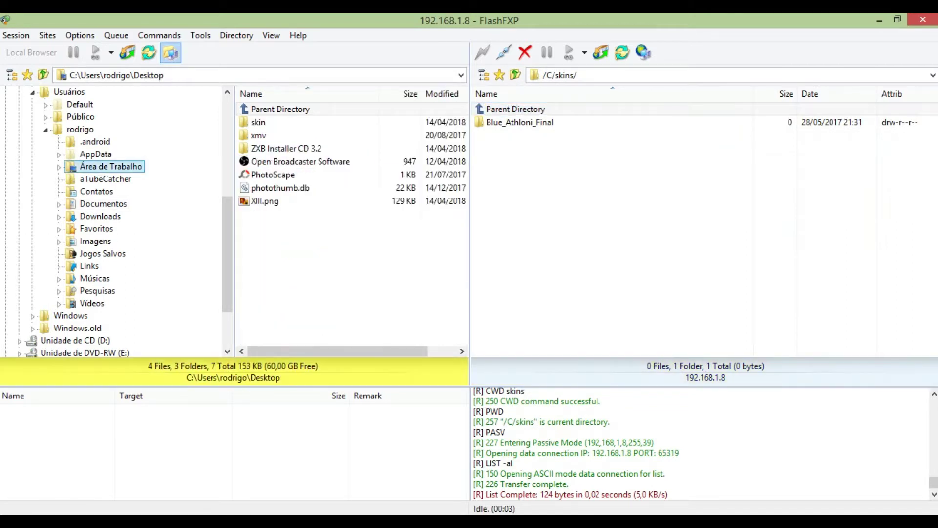
double_click(259, 122)
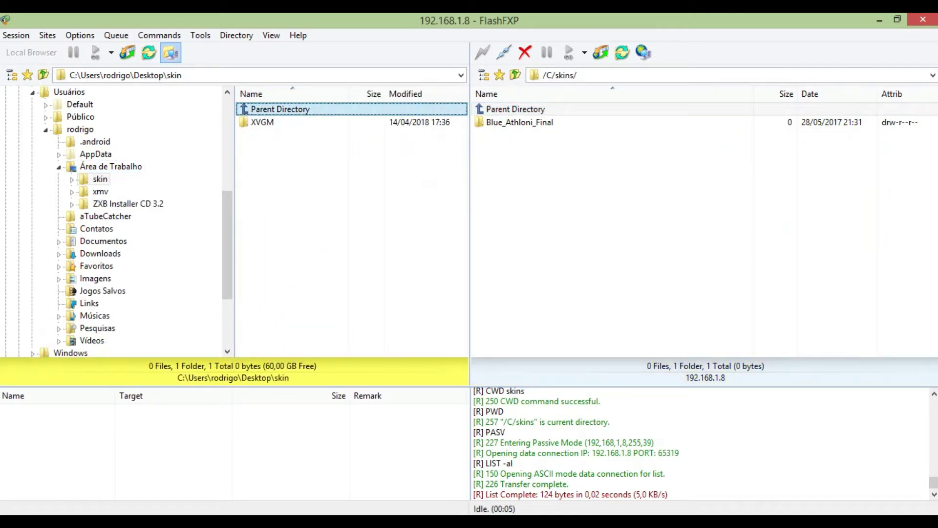
click(262, 123)
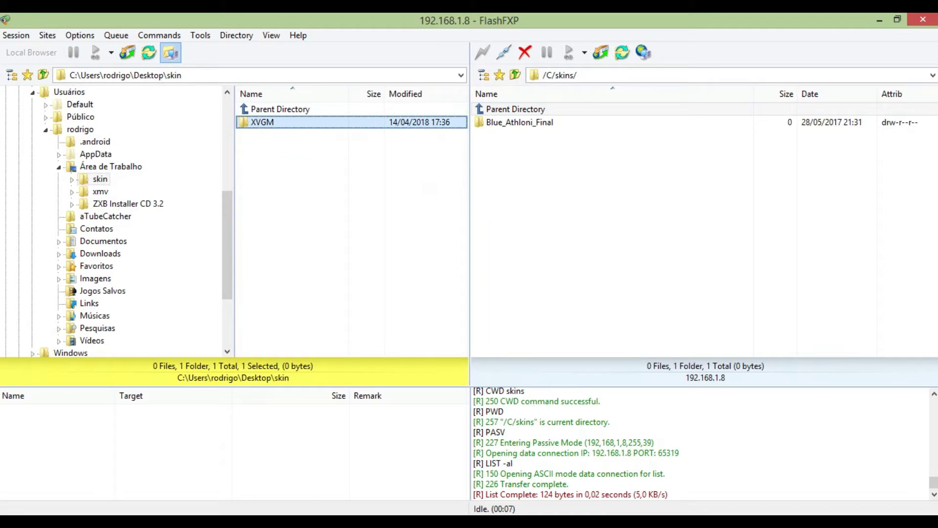
right_click(272, 123)
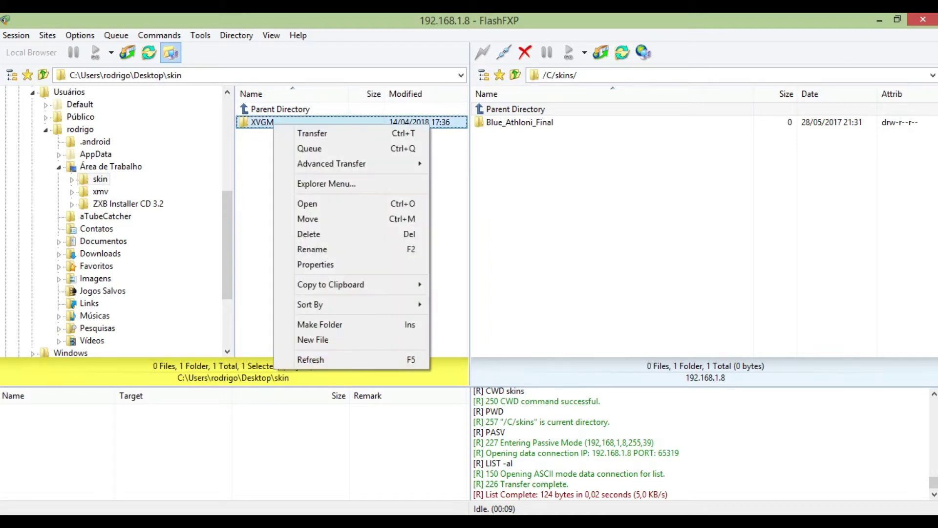
click(312, 133)
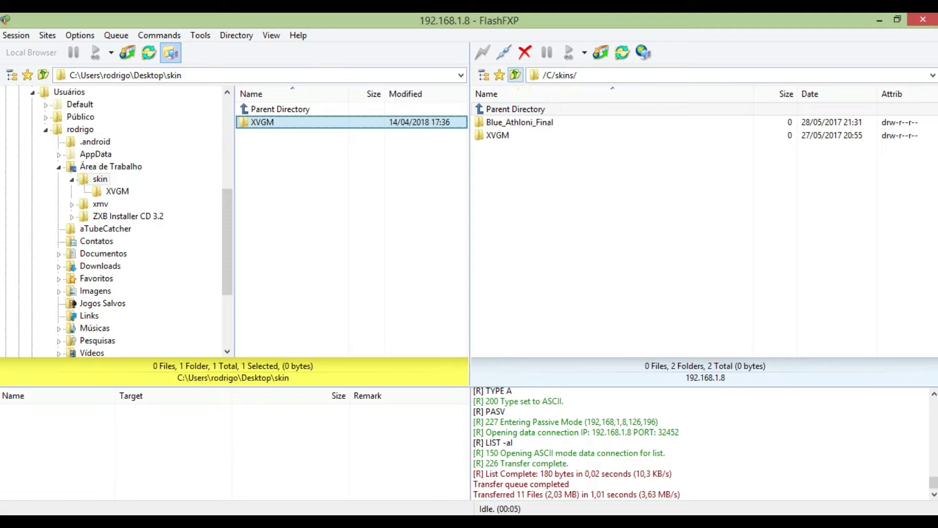
- Return to the remote root and open the games folder on the E drive
click(516, 75)
click(516, 75)
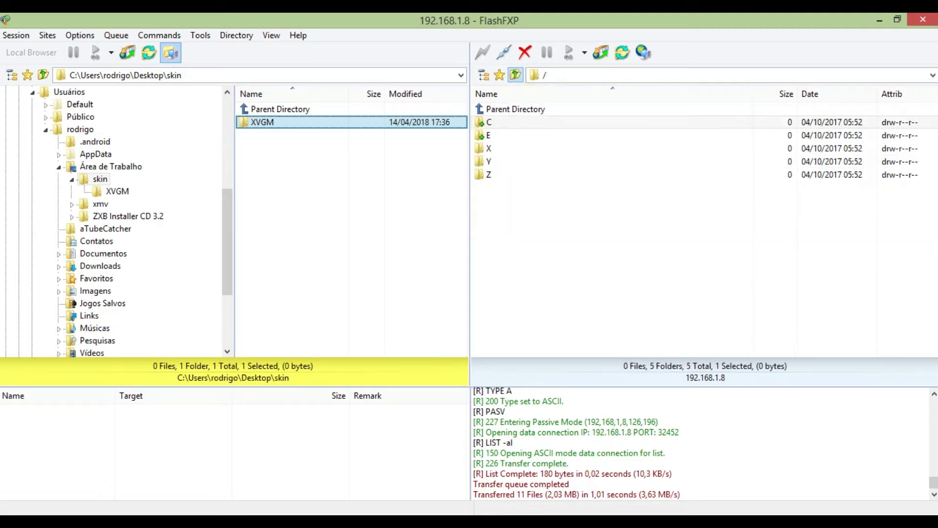
click(489, 135)
click(489, 135)
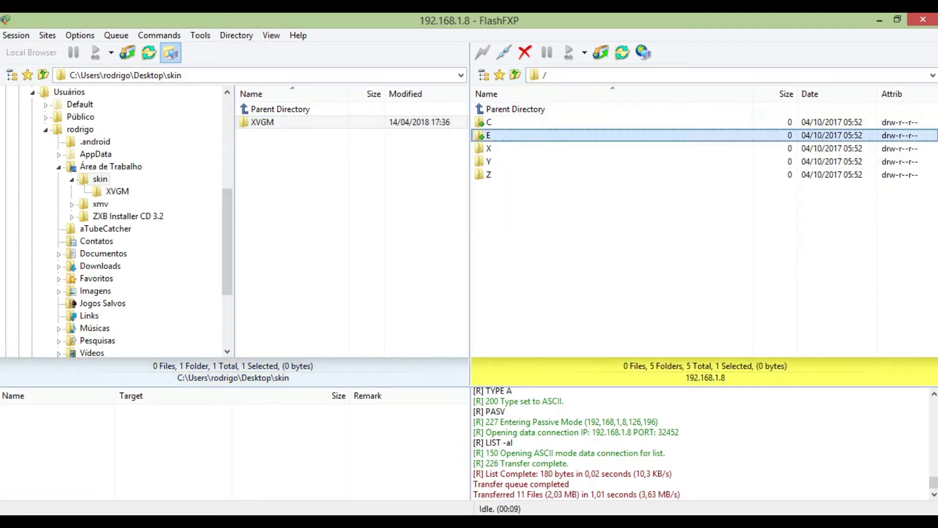
double_click(488, 135)
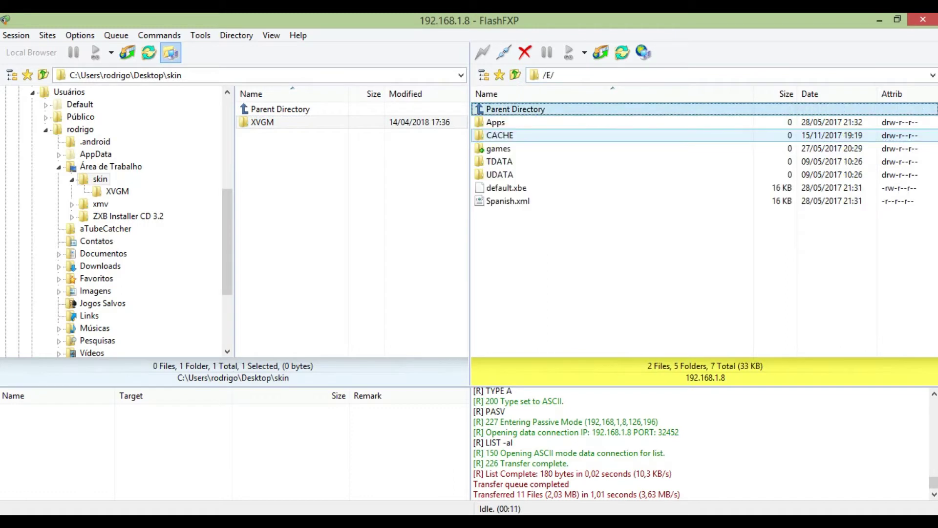
key(Down)
key(Down)
key(Down)
key(Return)
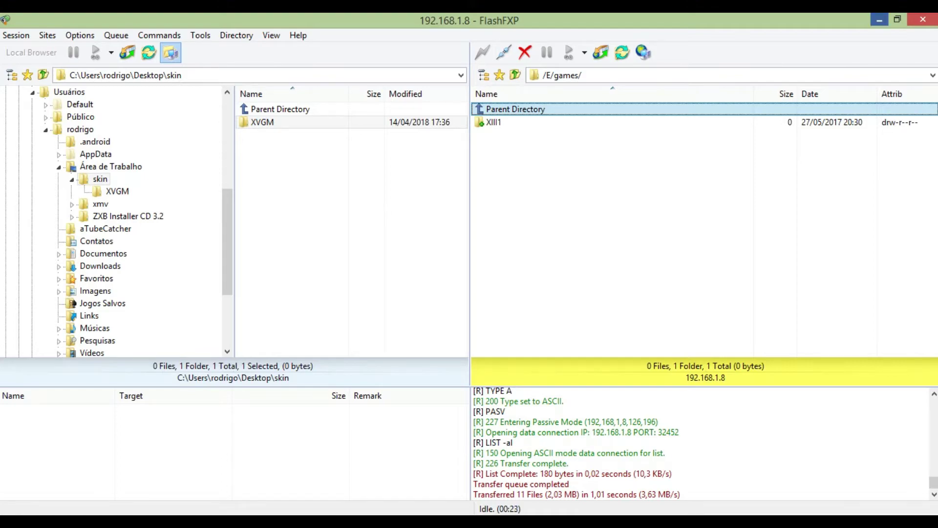
- Minimize FlashFXP, view the XIII cover picture from the desktop slightly enlarged, and close the viewer
click(880, 19)
double_click(231, 178)
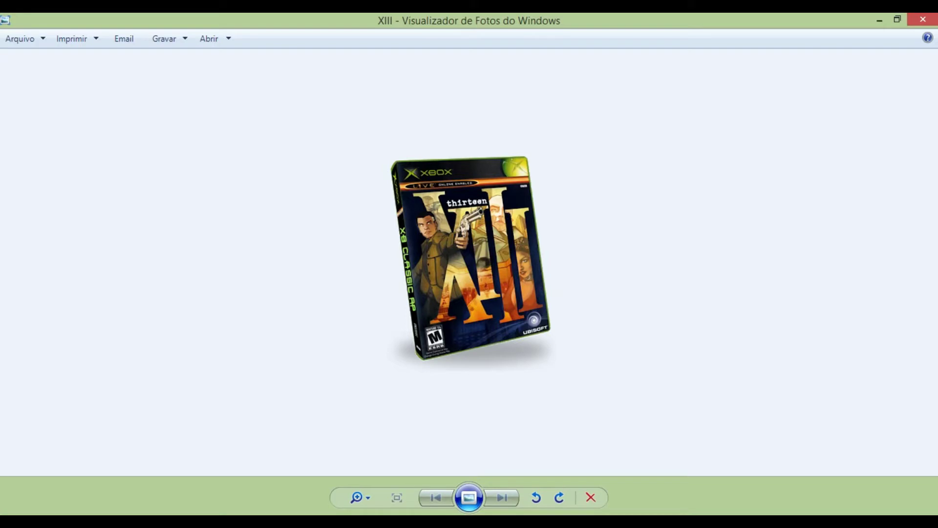
click(357, 498)
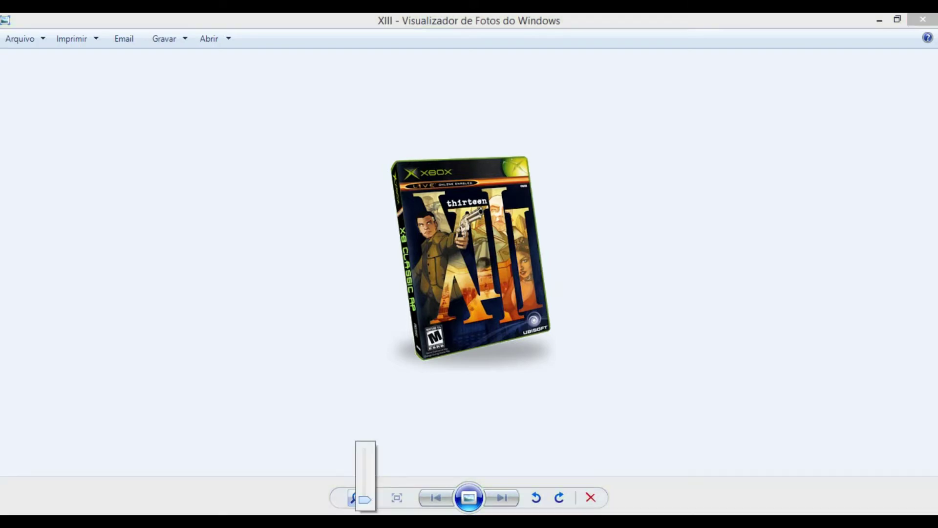
mouse_move(365, 500)
mouse_down()
mouse_move(364, 457)
mouse_move(366, 506)
mouse_up()
click(357, 498)
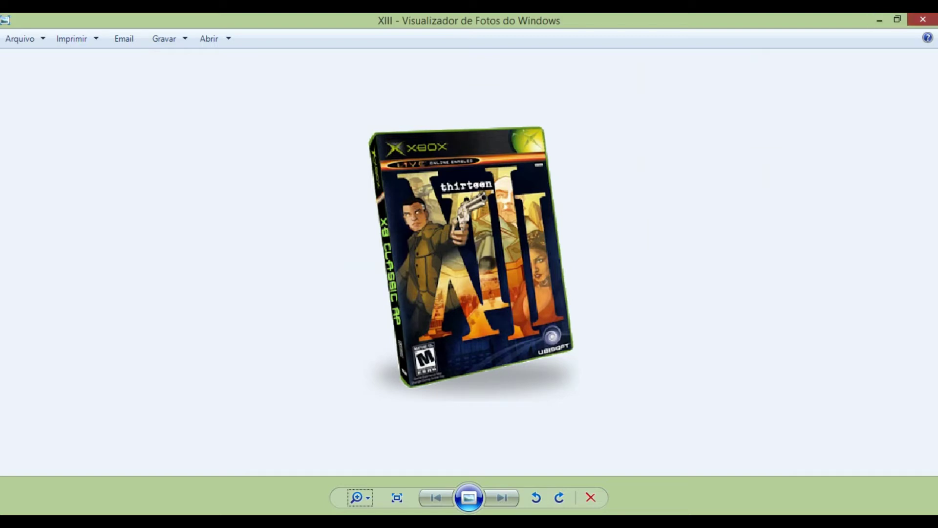
click(923, 19)
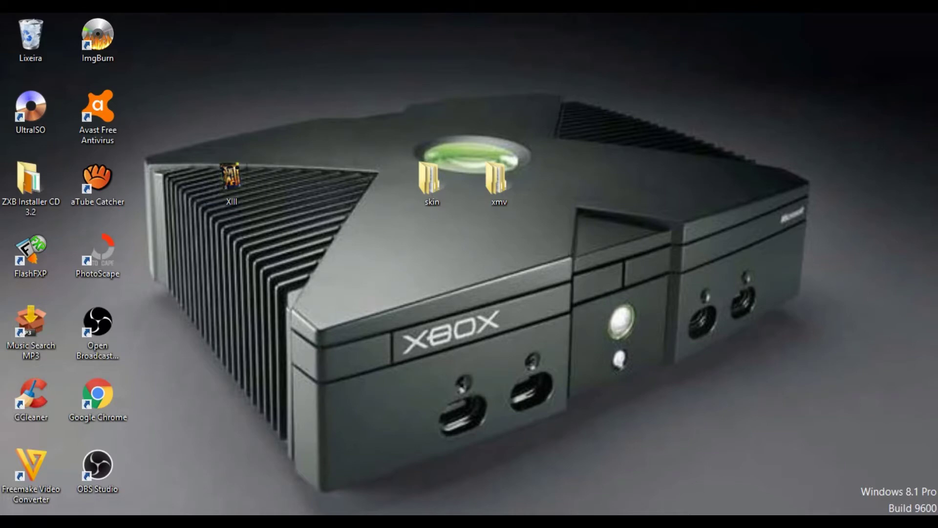
- Compress the desktop picture XIII.png into XIII.rar and view the original picture again
click(232, 183)
right_click(239, 186)
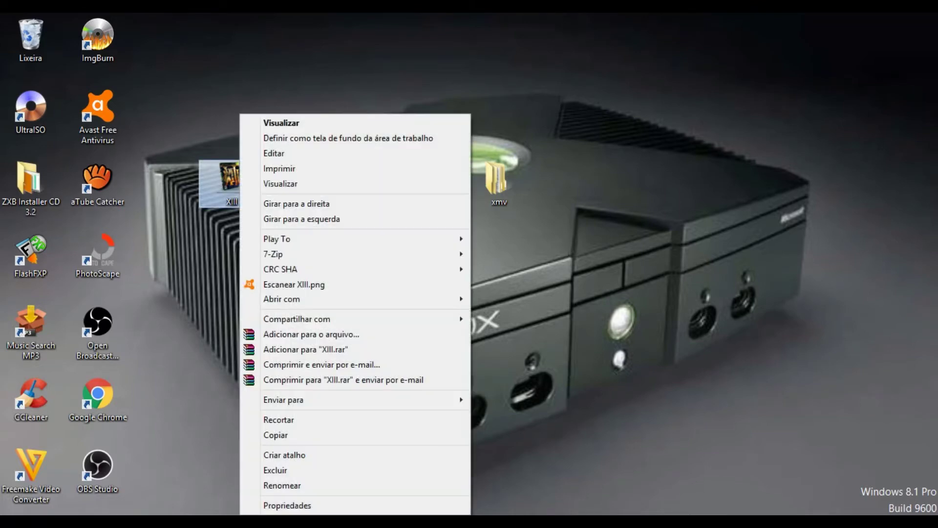
click(305, 349)
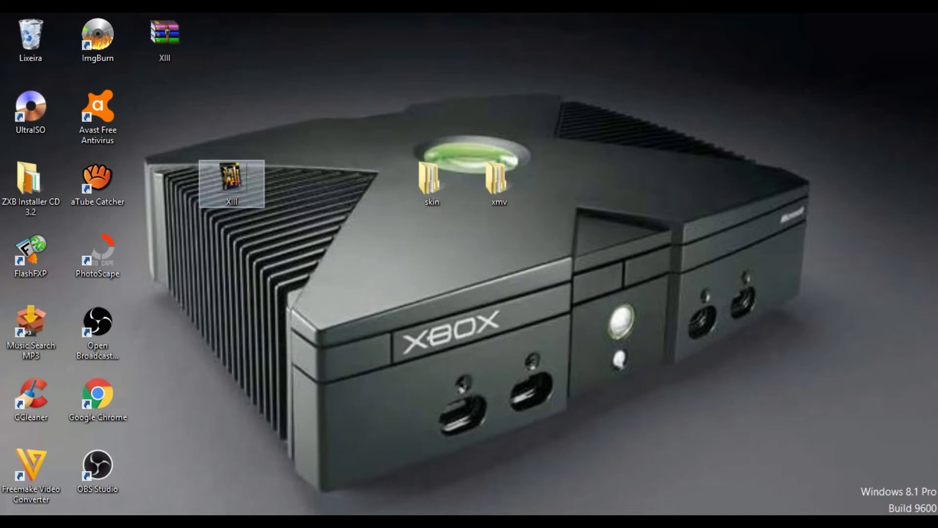
key(Return)
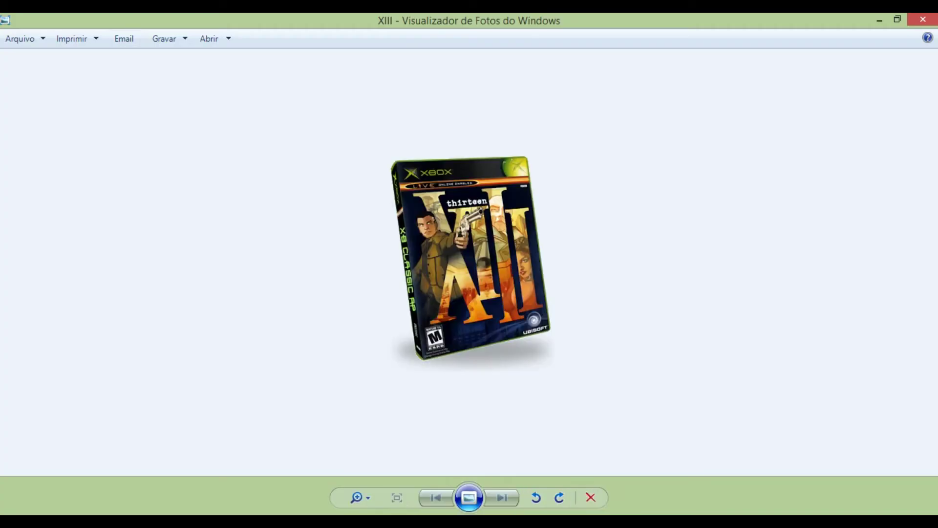
click(922, 19)
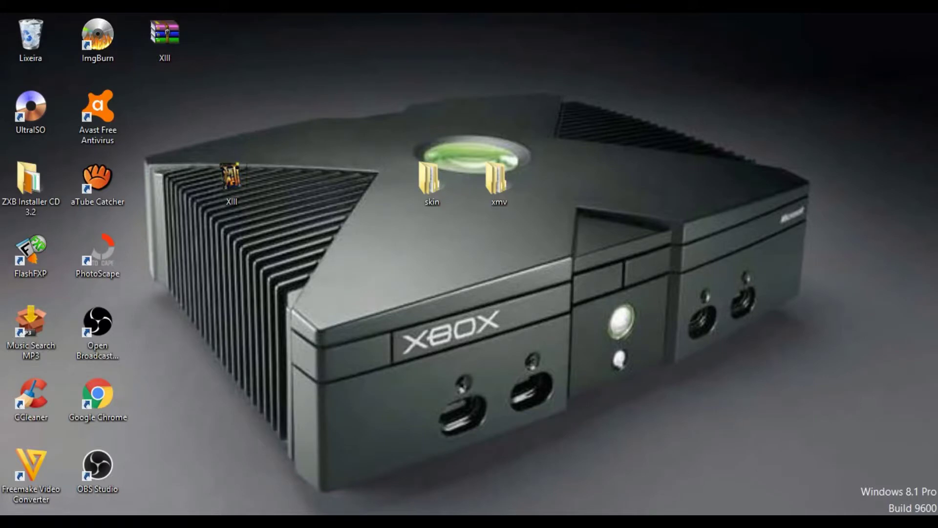
- Send the original XIII picture to the Recycle Bin and place the XIII archive beside the skin folder
drag(232, 177, 30, 39)
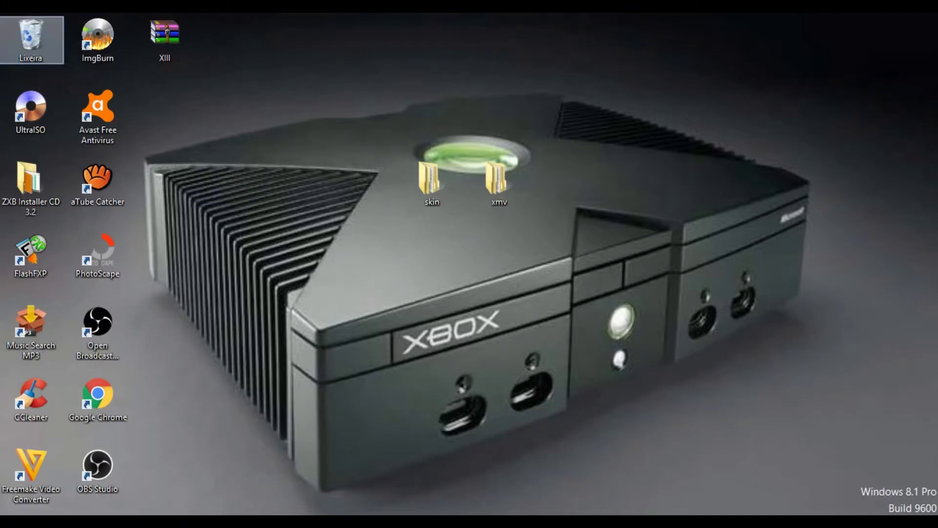
drag(165, 37, 365, 181)
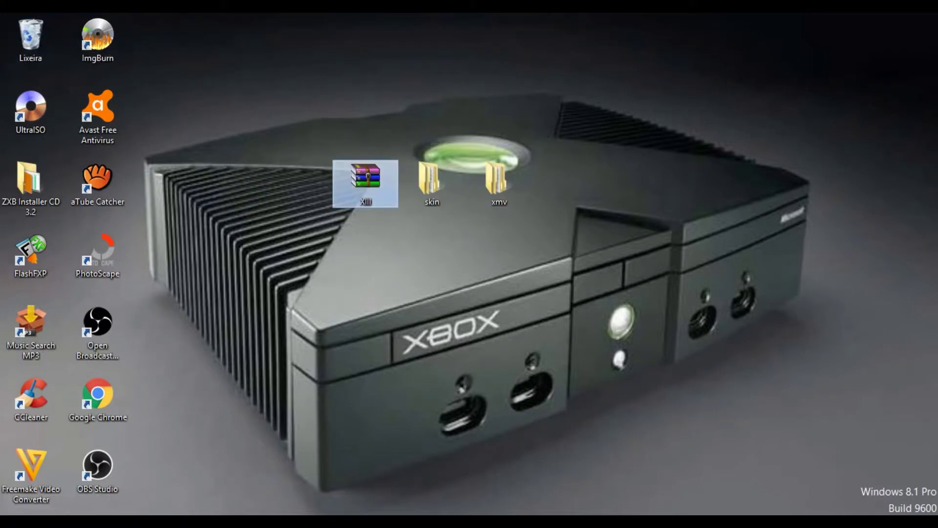
- Open XIII.rar in WinRAR, dismiss the licence notice and rename XIII.png inside the archive to default.tbn
double_click(366, 180)
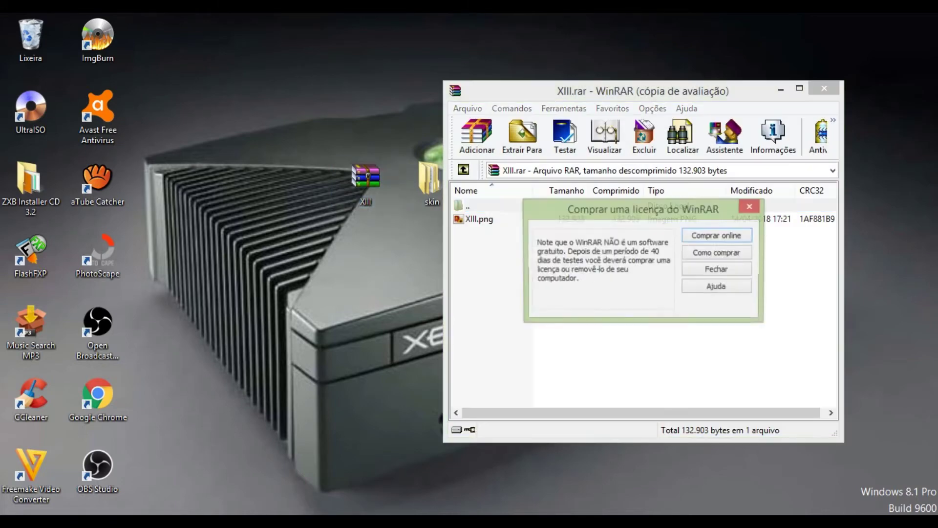
key(Escape)
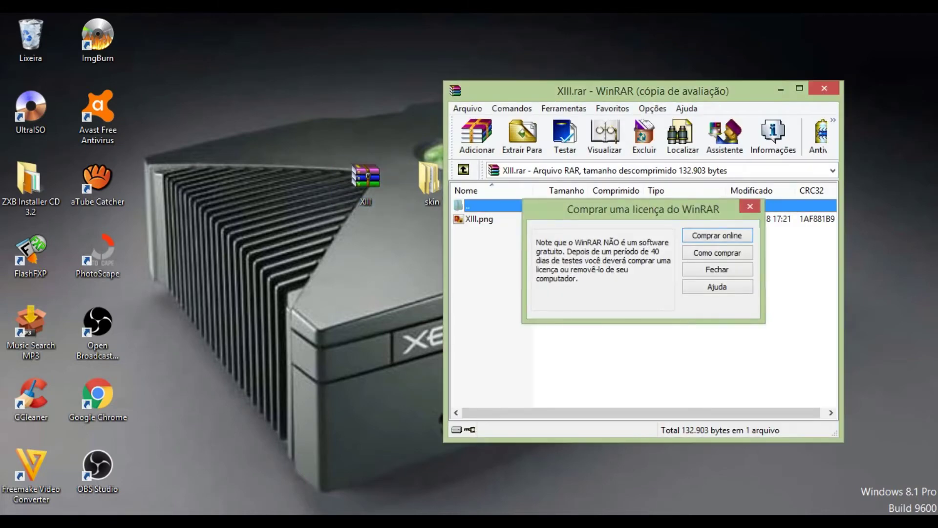
click(479, 219)
right_click(589, 219)
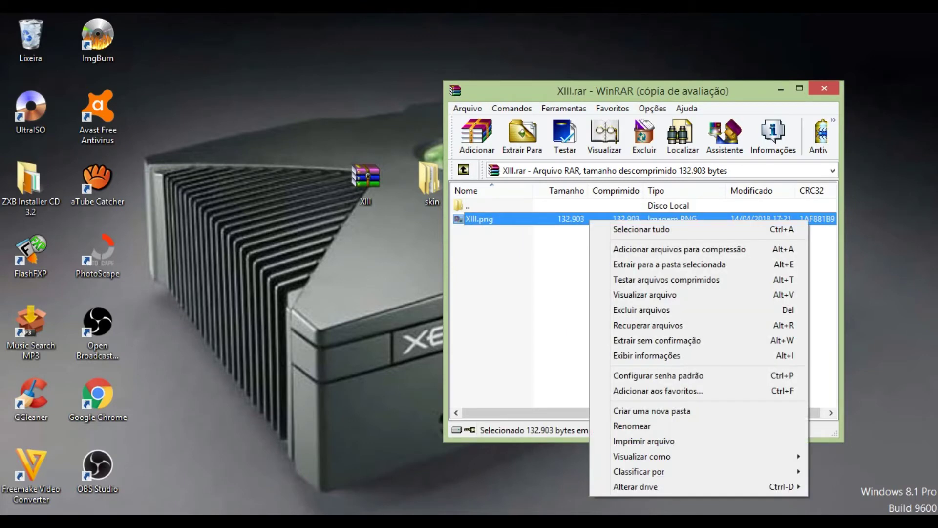
click(616, 426)
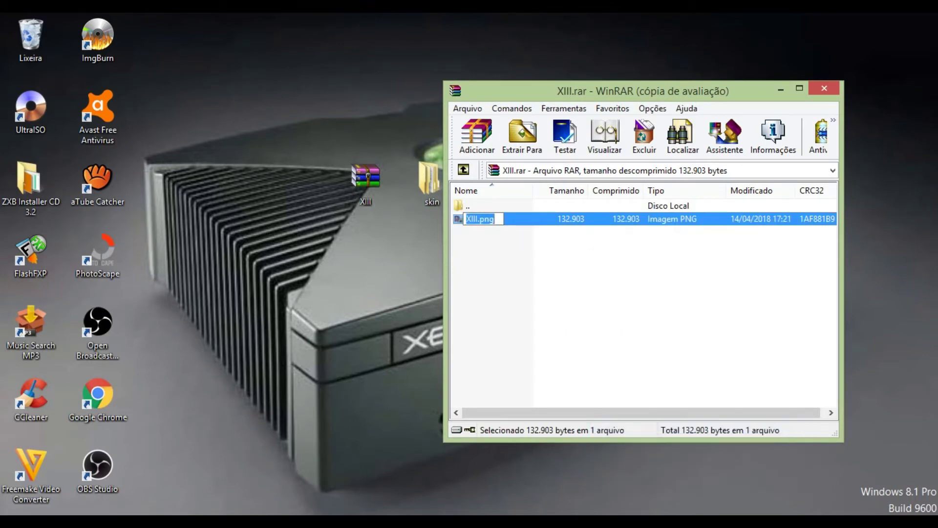
key(BackSpace)
text(SK)
key(BackSpace)
key(BackSpace)
text(default.tbn)
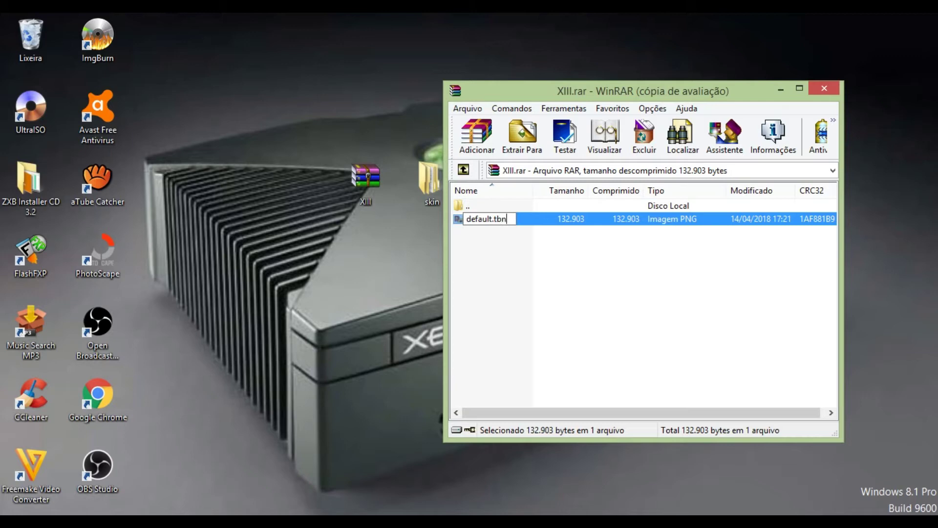
key(Return)
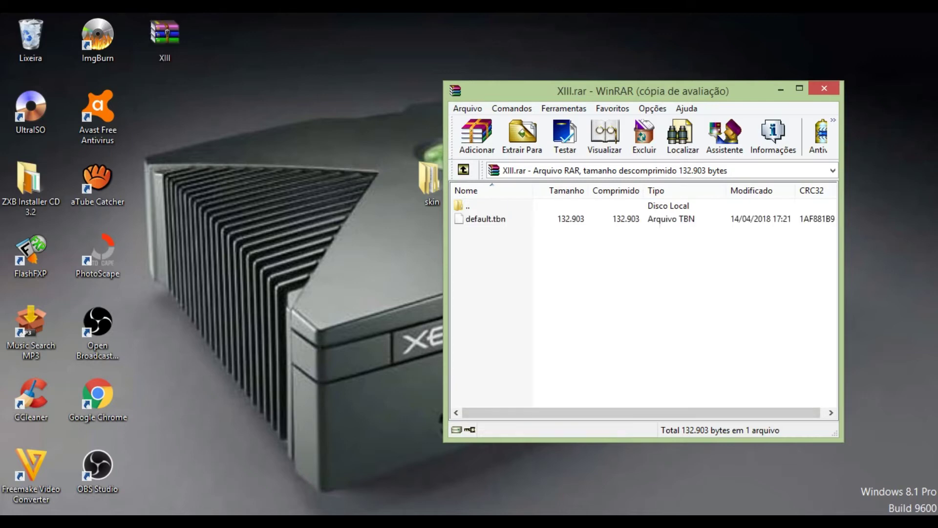
- Extract default.tbn from the archive to the desktop beside the skin folder and close WinRAR
drag(485, 218, 366, 183)
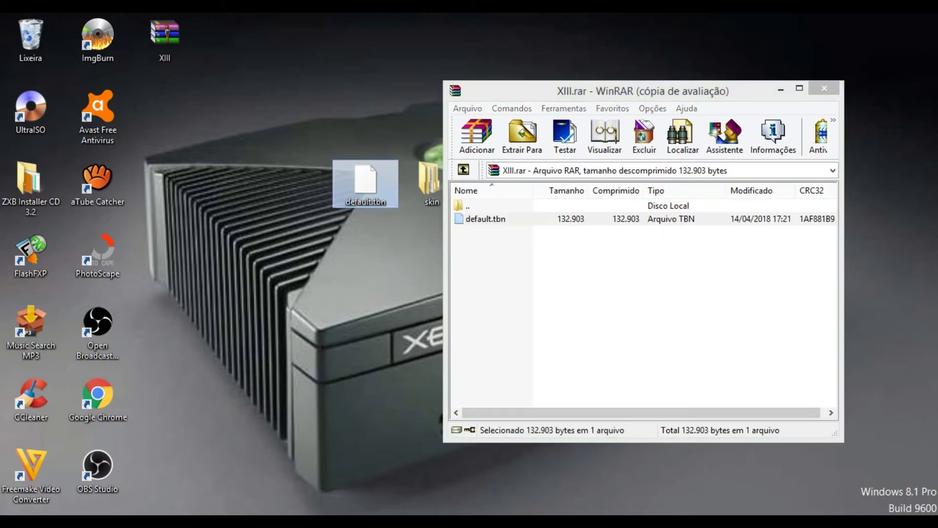
click(825, 88)
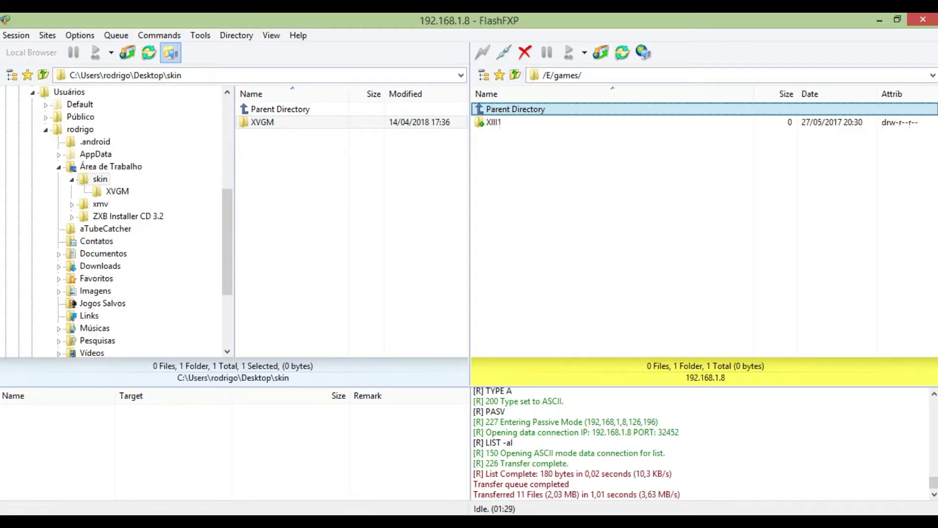
- In FlashFXP, open the remote XIII1 game folder and the local desktop, and select default.tbn without transferring it
double_click(494, 123)
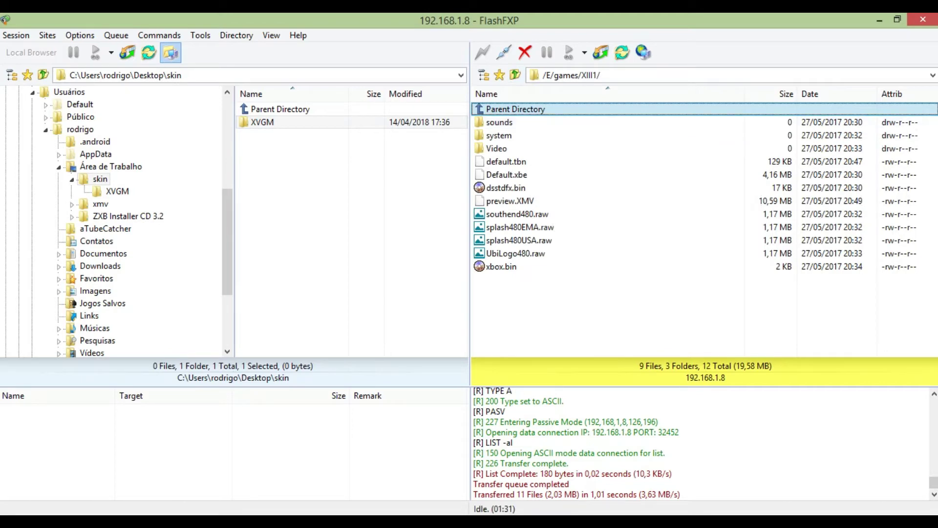
double_click(111, 166)
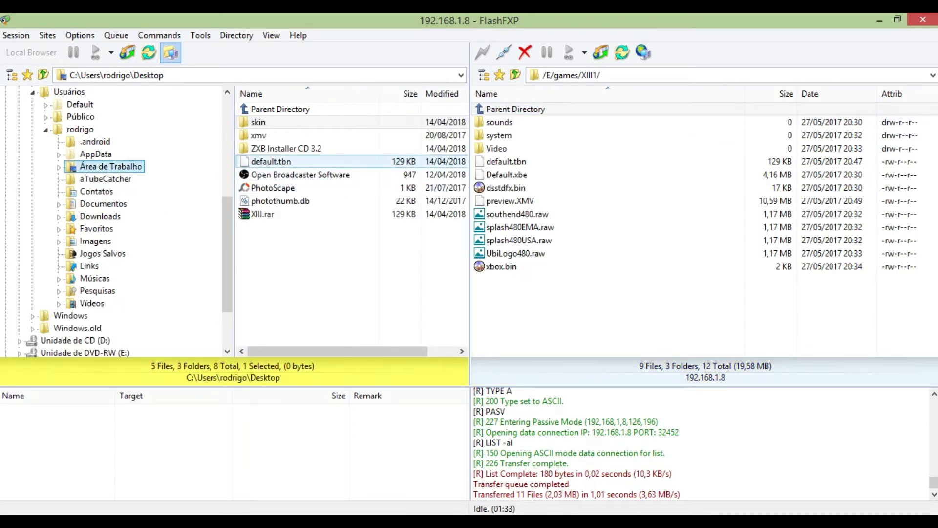
click(271, 161)
right_click(286, 162)
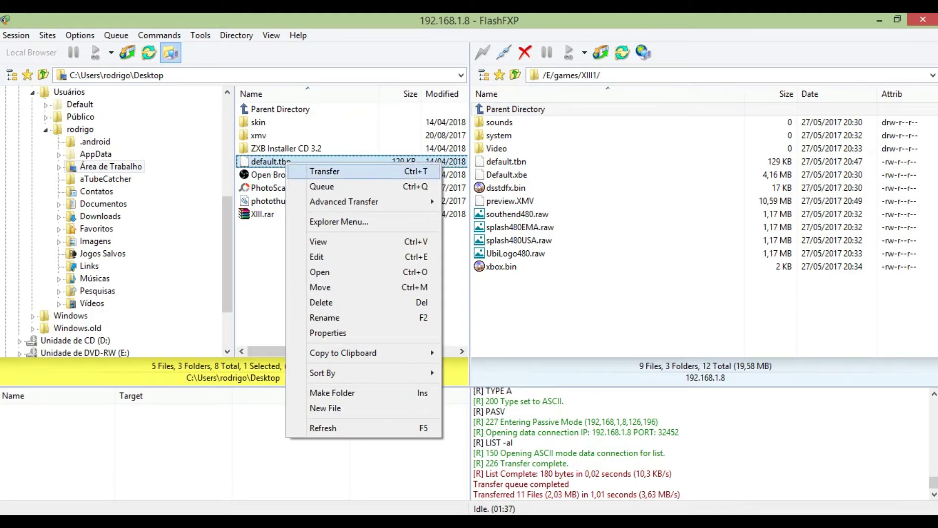
key(Escape)
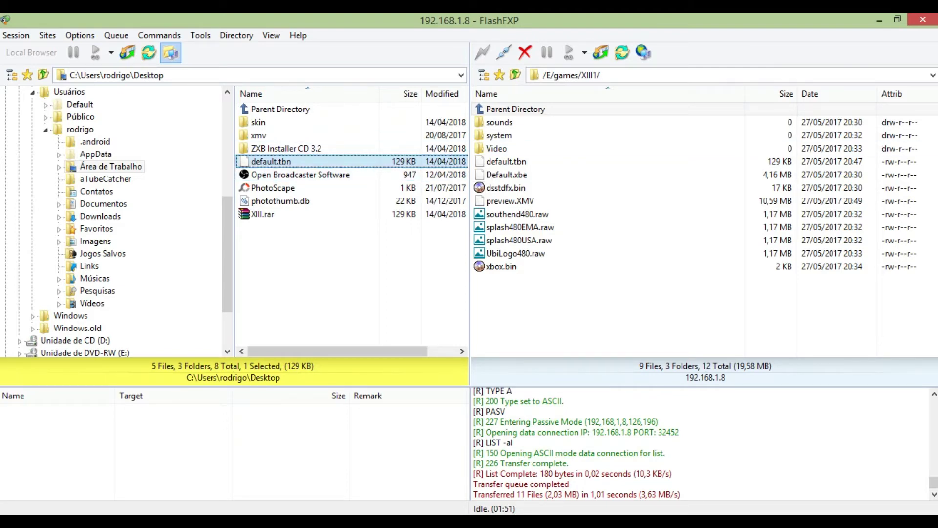
- Expand the local desktop folder and open Xbox Retail games inside its xmv folder
double_click(110, 166)
key(Tab)
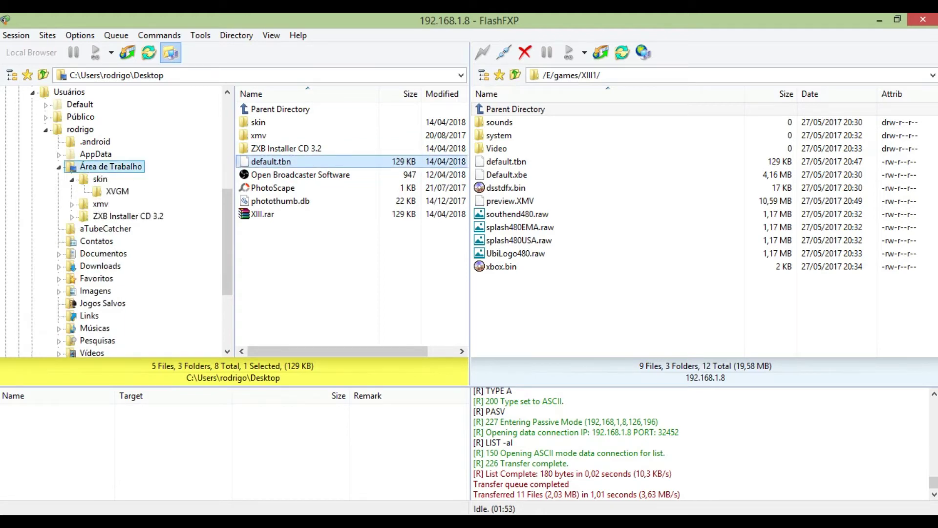
click(259, 135)
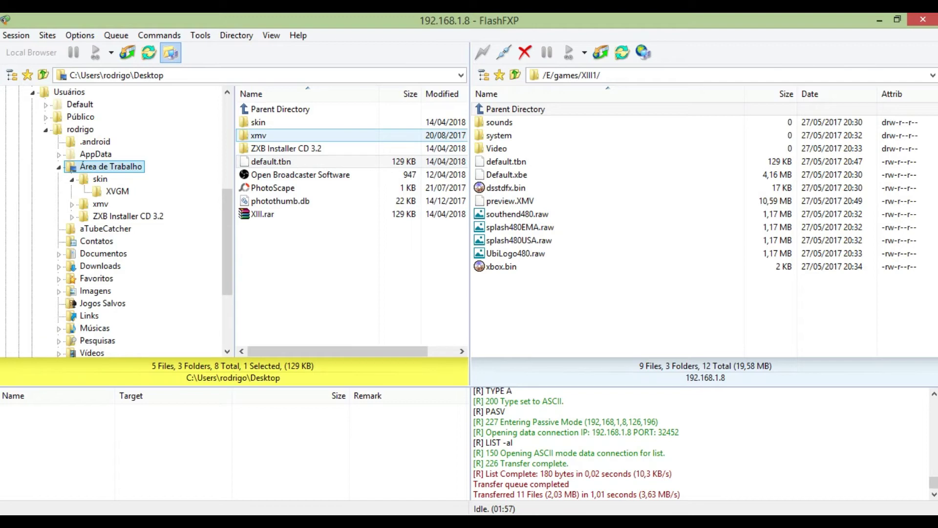
key(Return)
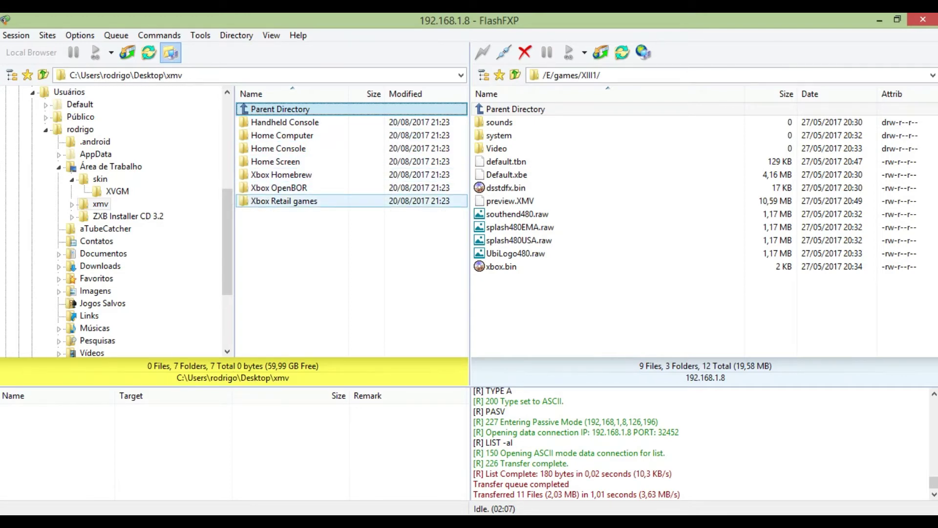
click(295, 203)
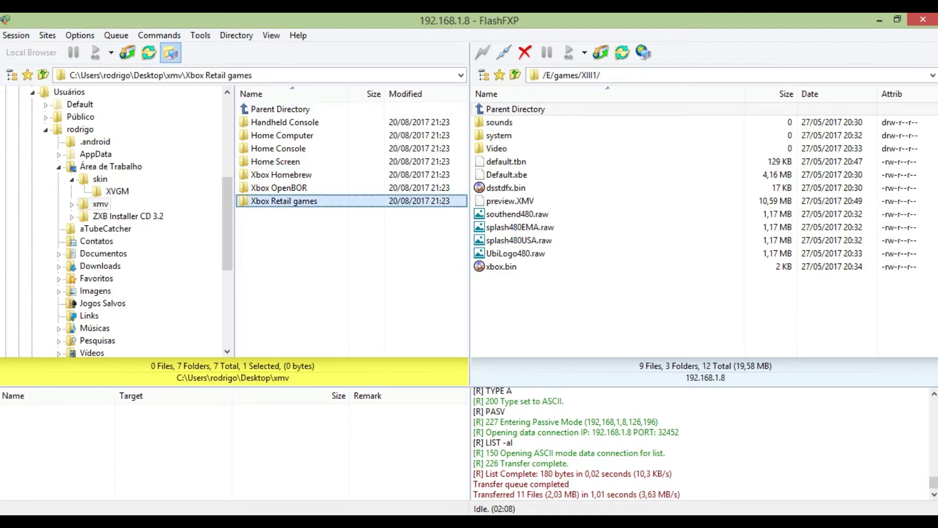
- Open the XIII folder inside the local Xbox Retail games folder and select its preview.XMV without transferring it
double_click(295, 203)
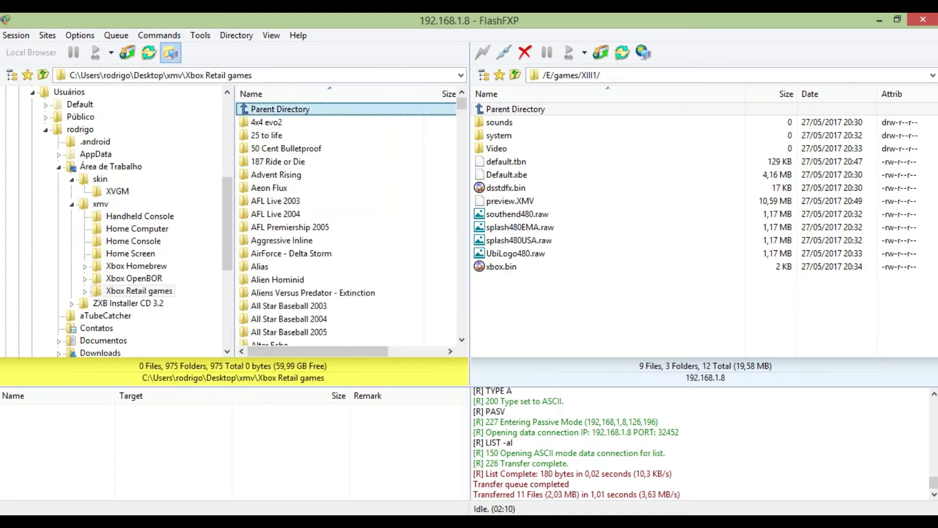
drag(461, 104, 461, 327)
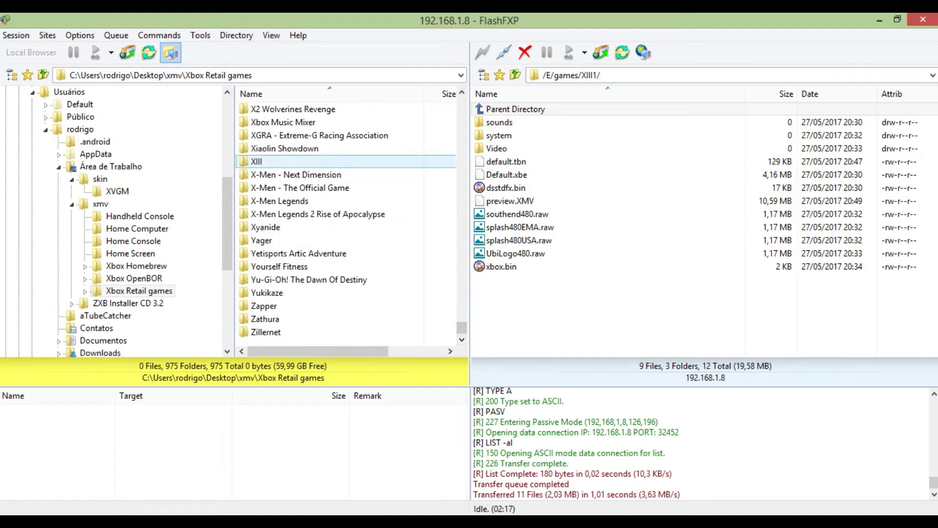
click(257, 161)
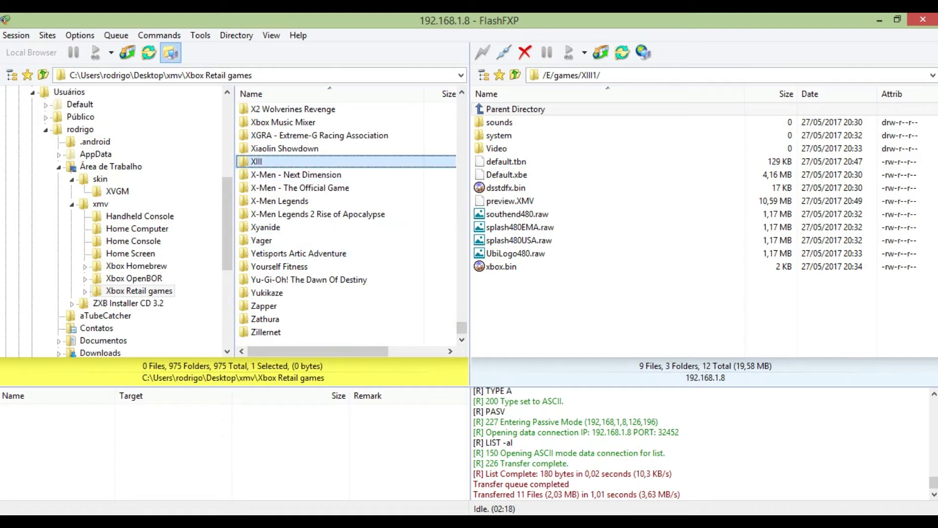
double_click(256, 161)
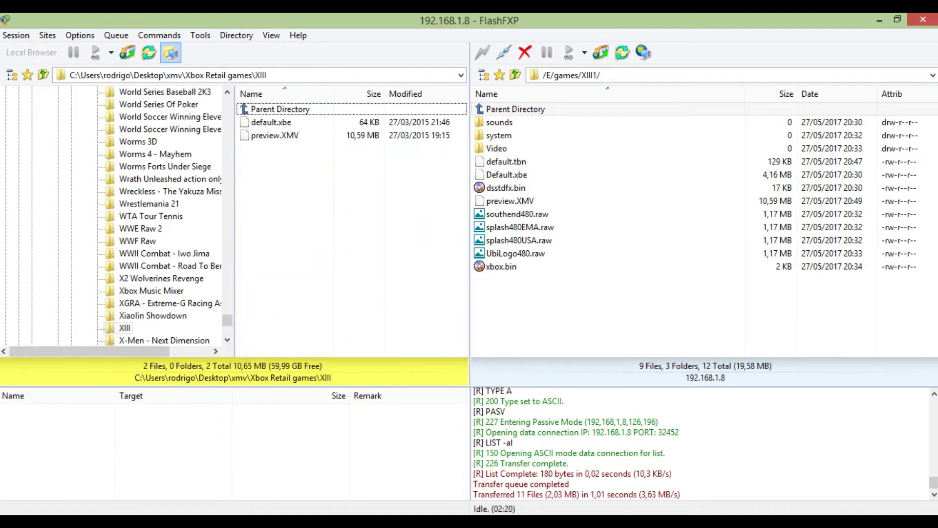
click(275, 135)
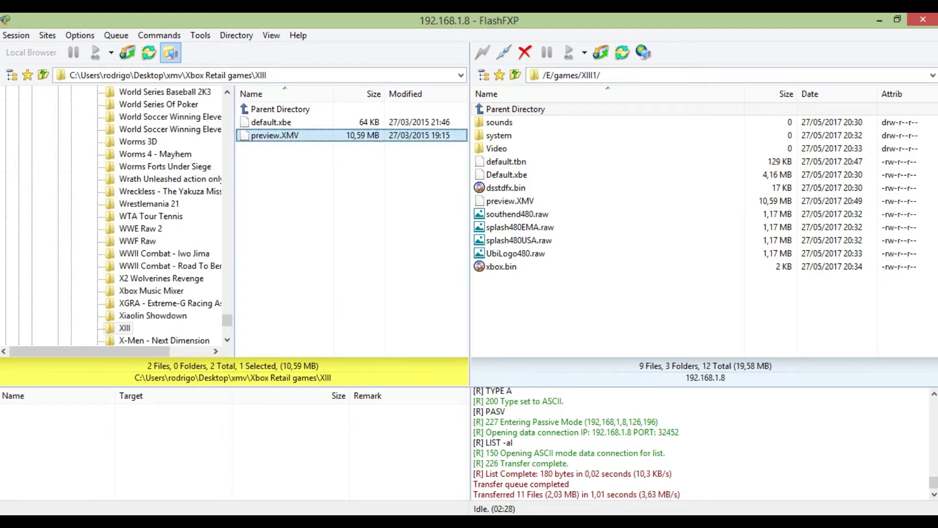
key(F2)
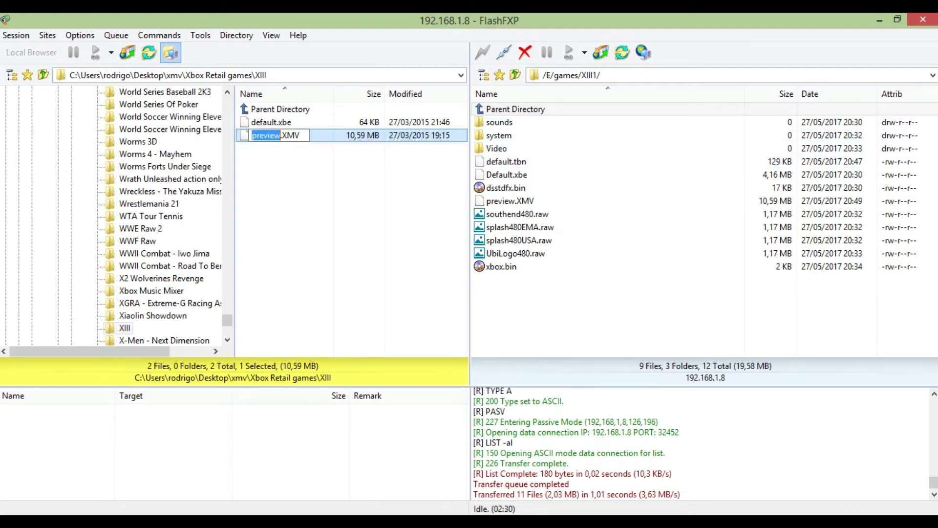
right_click(406, 134)
key(Escape)
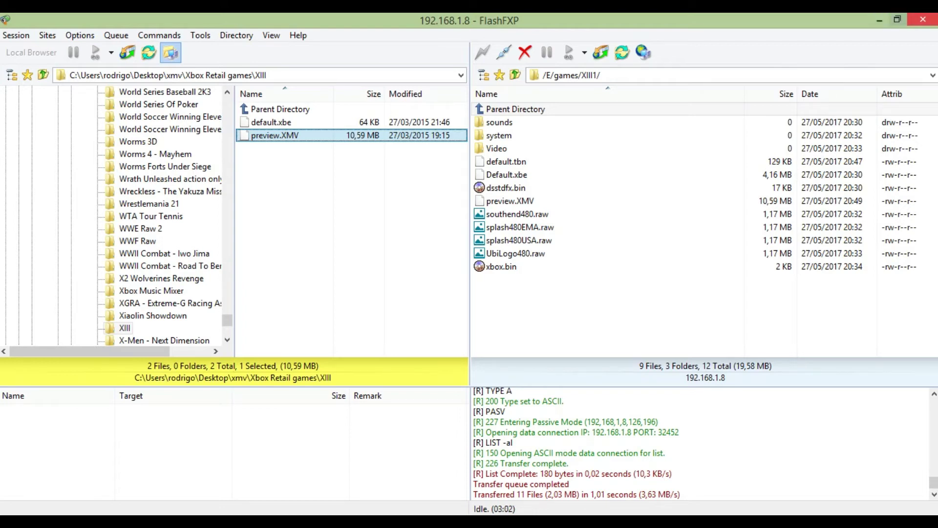
- Close FlashFXP, switch to aTube Catcher and stop the running screen recording
click(923, 19)
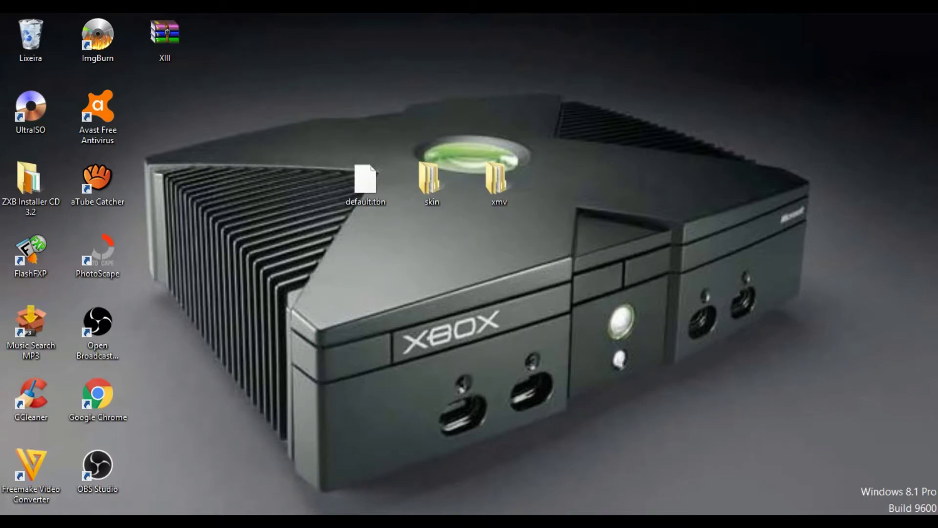
key(alt+Tab)
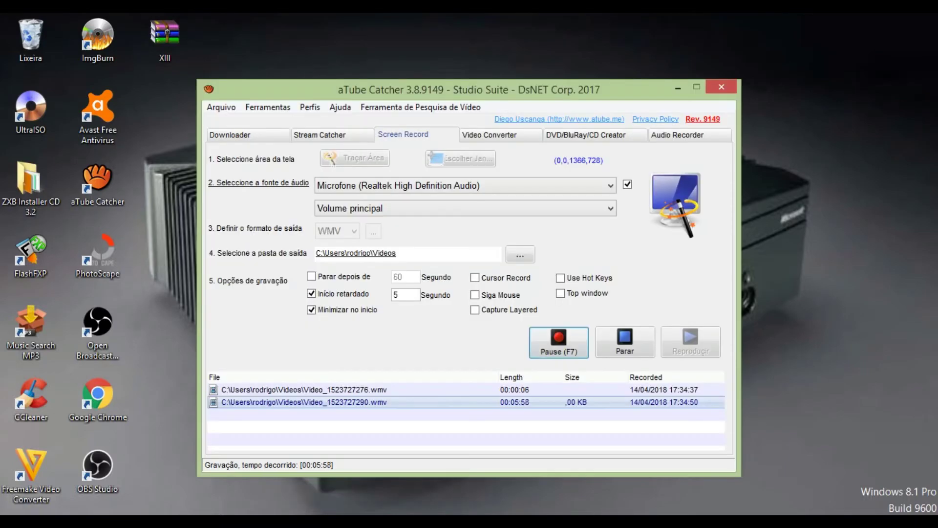
click(628, 340)
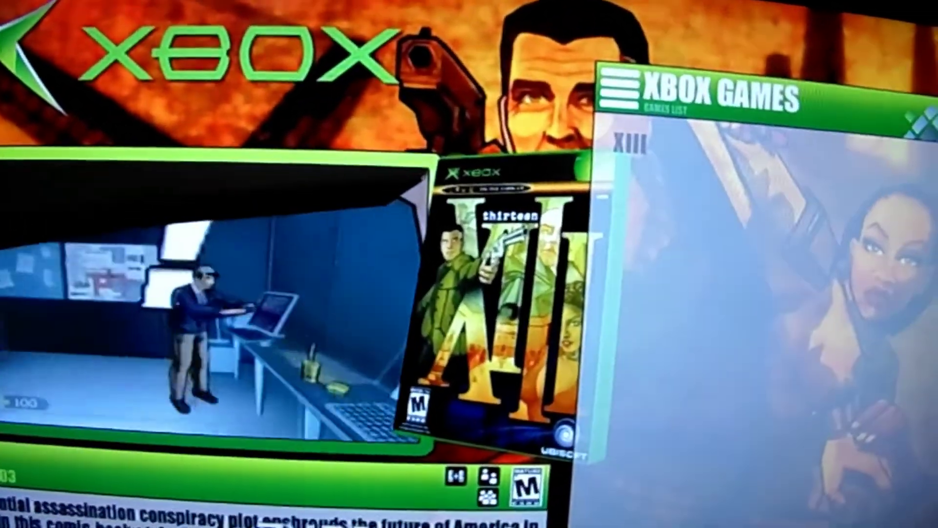
key(Escape)
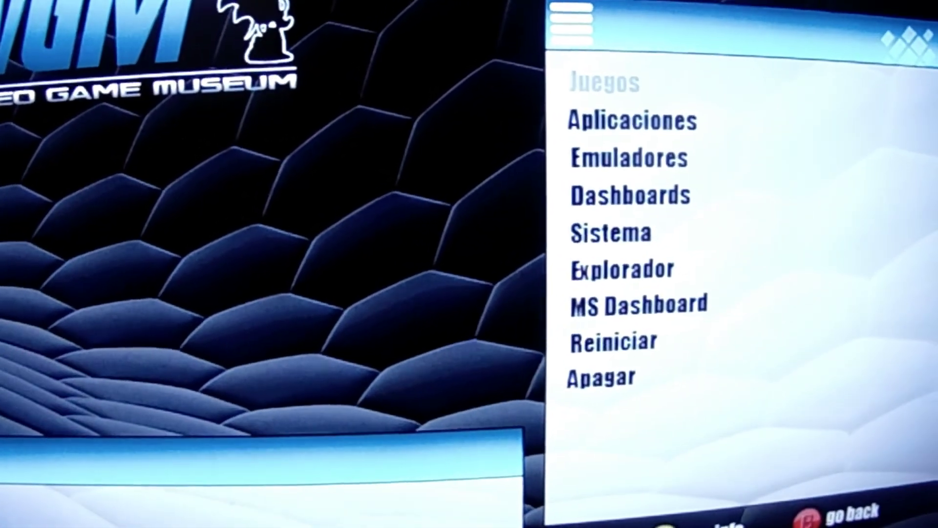
key(Down)
key(Down)
key(Down)
key(Down)
key(Down)
key(Down)
key(Down)
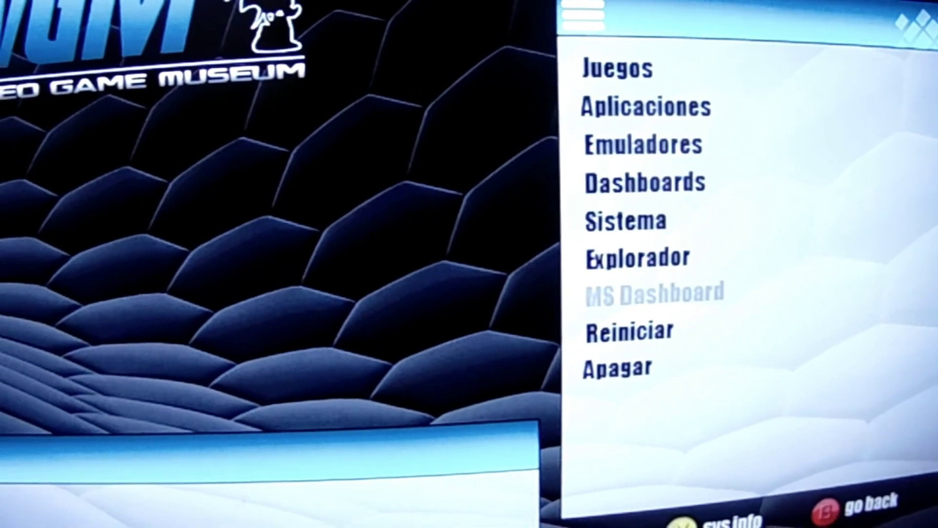
key(Return)
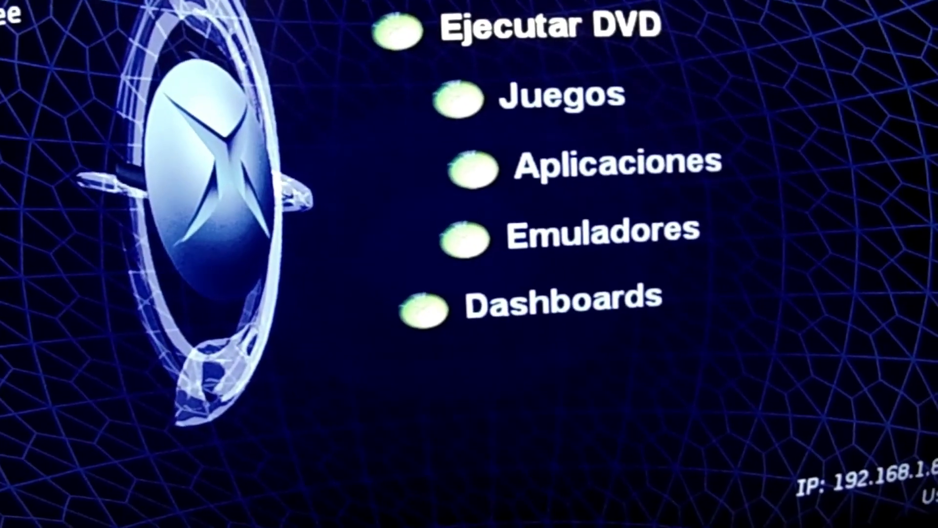
key(Down)
key(Down)
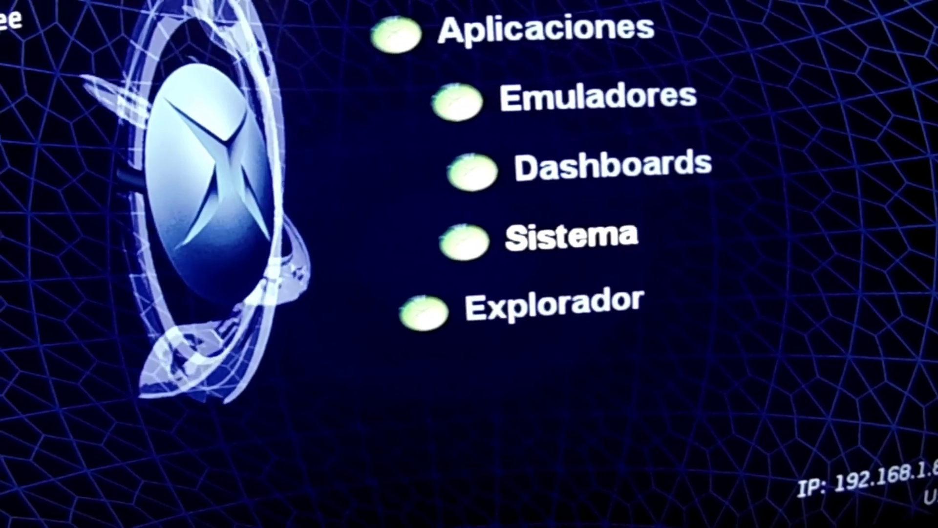
key(Return)
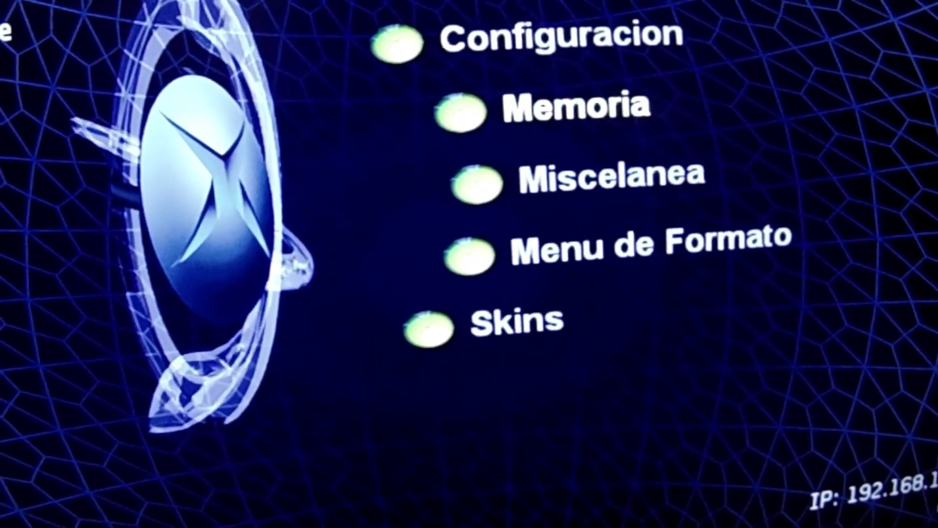